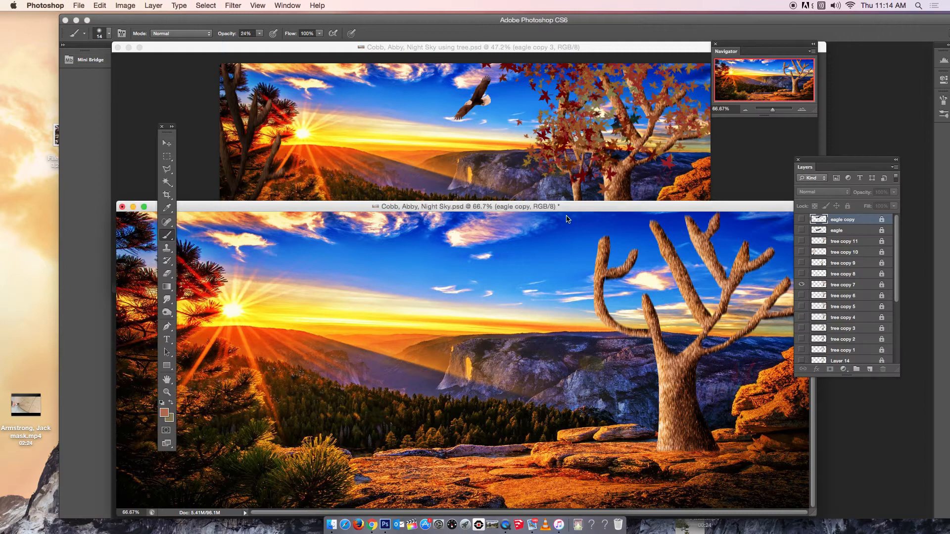
Step: Minimize the finished reference document and move the working document up into the freed workspace
left_click_drag(575, 211, 578, 314)
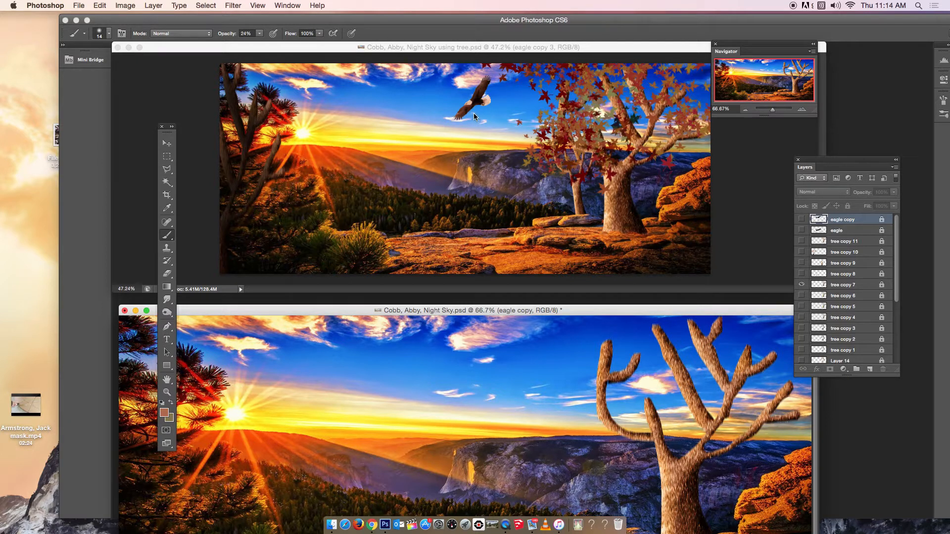
left_click(128, 47)
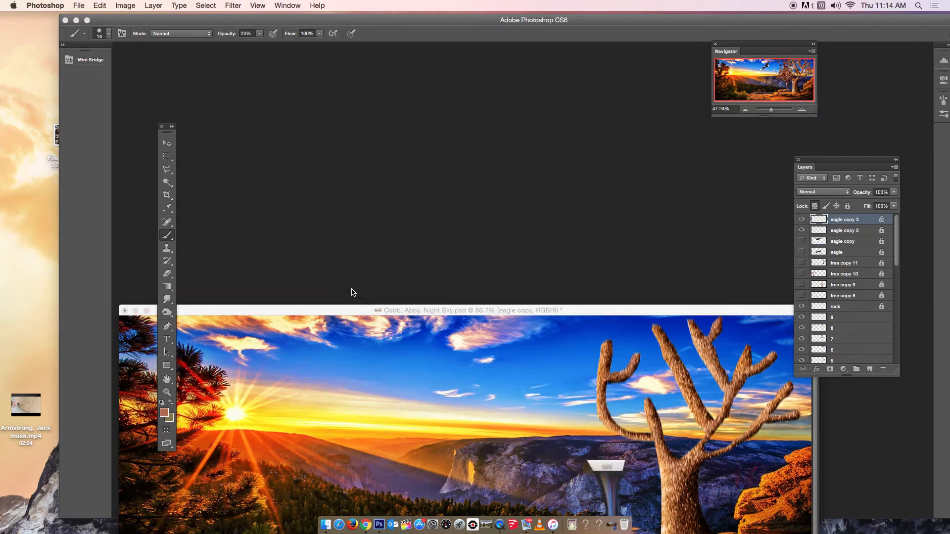
left_click_drag(372, 309, 350, 61)
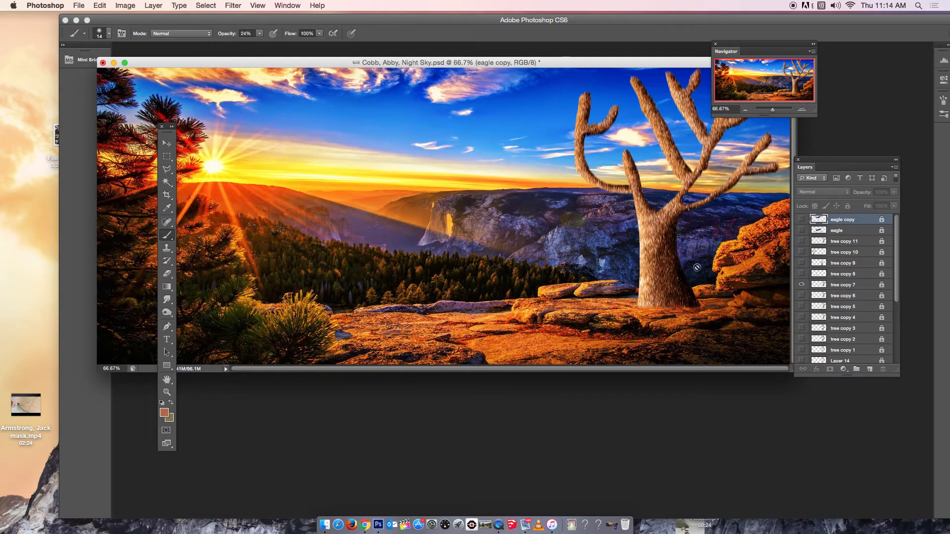
Step: Check which tree is on layer tree copy 7, duplicate that layer, and unlock the duplicate
left_click(802, 285)
left_click(802, 285)
left_click(849, 285)
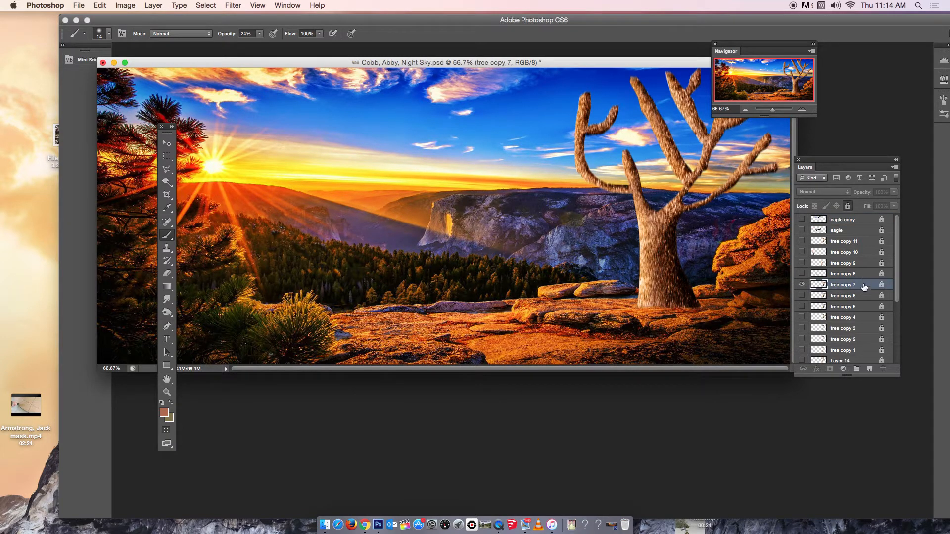
left_click_drag(865, 288, 873, 340)
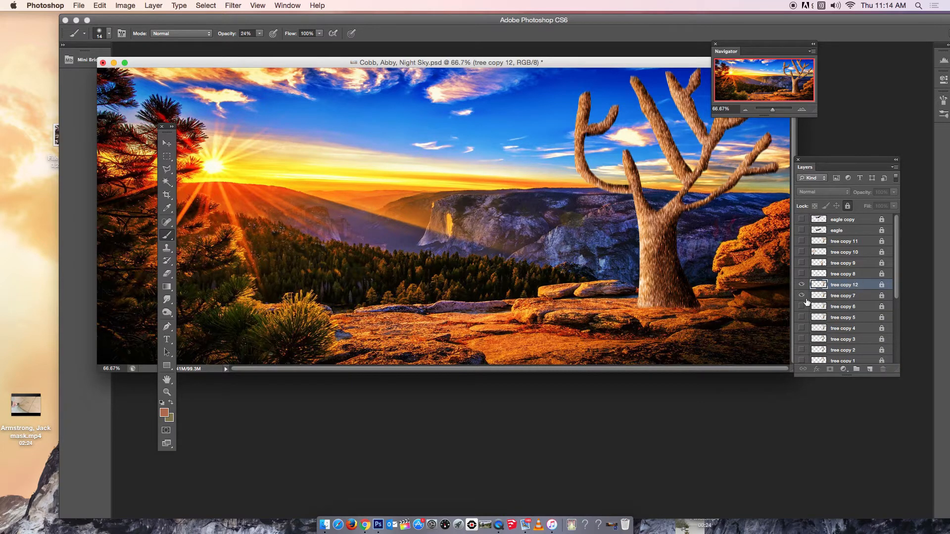
left_click(848, 206)
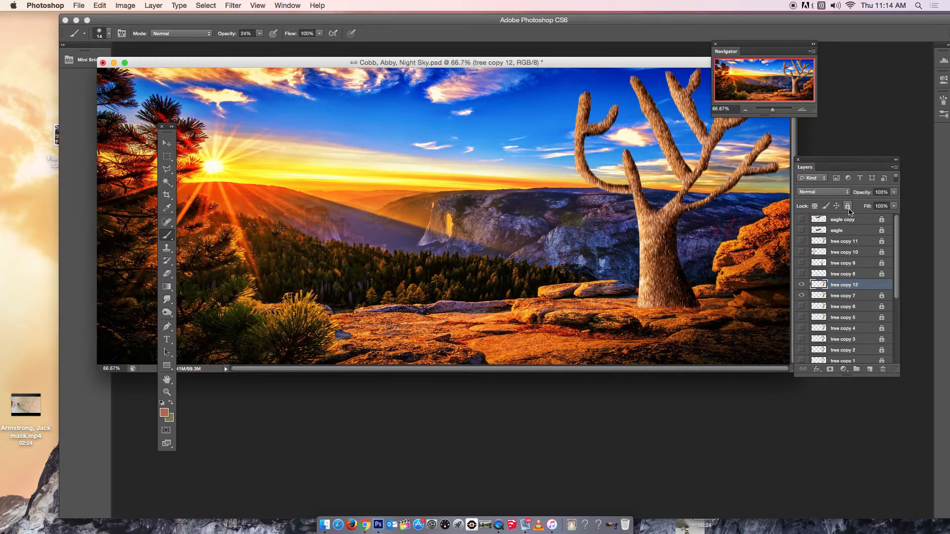
Step: Move the duplicated tree to the middle of the picture and switch to Full Screen Mode With Menu Bar
left_click(167, 143)
left_click_drag(609, 241, 398, 265)
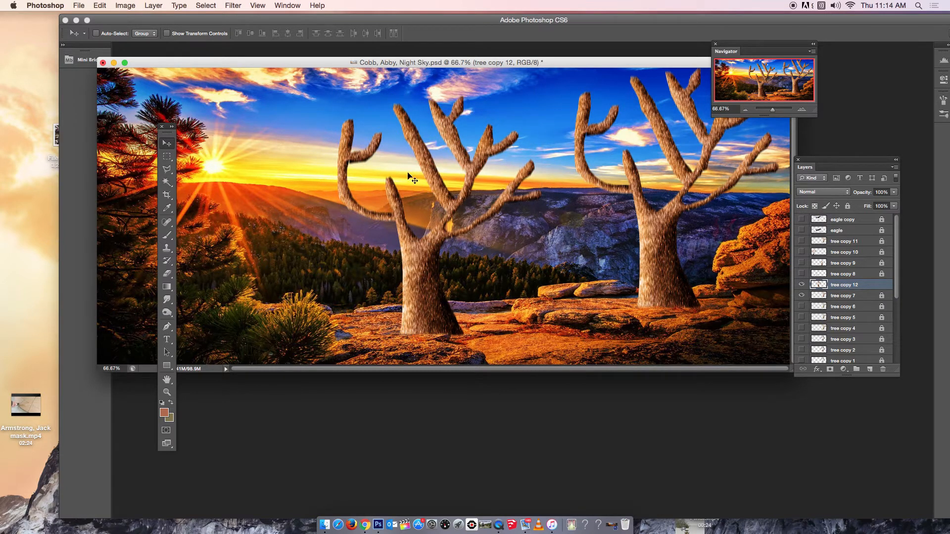
left_click(257, 5)
mouse_move(270, 143)
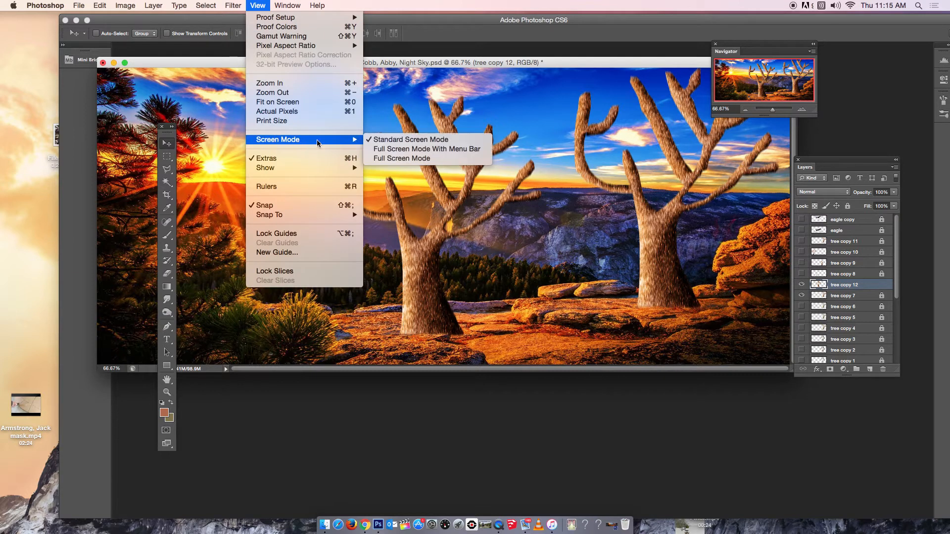
left_click(378, 150)
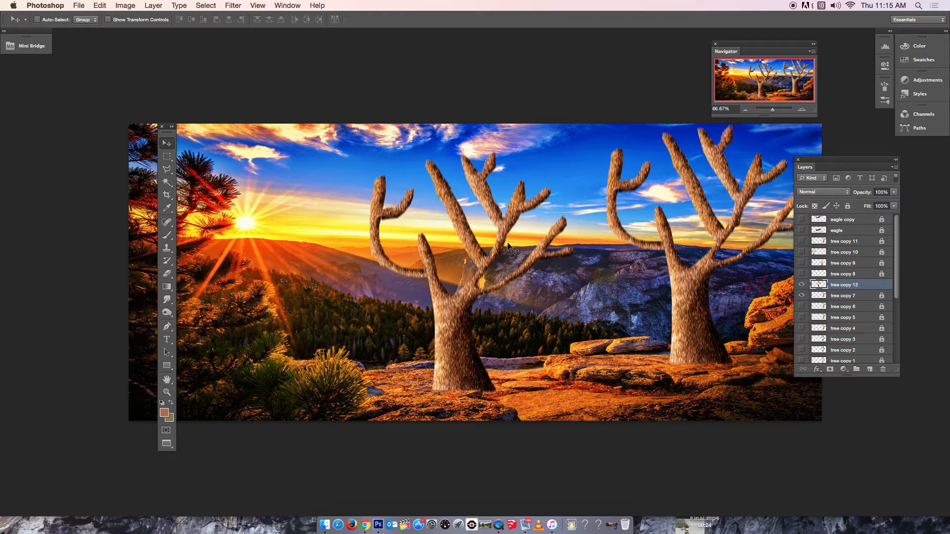
Step: Free-transform the duplicated tree to about 46% width and 78% height
left_click(100, 6)
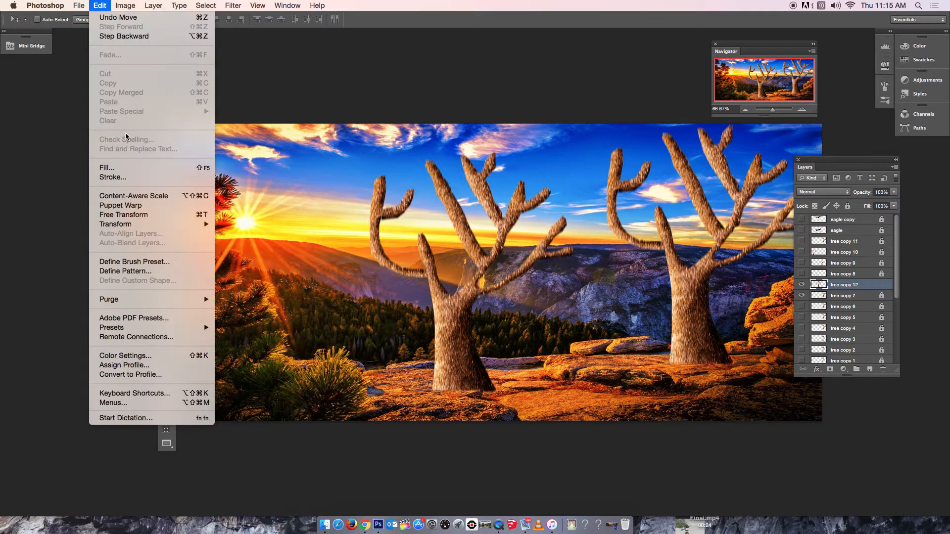
left_click(131, 217)
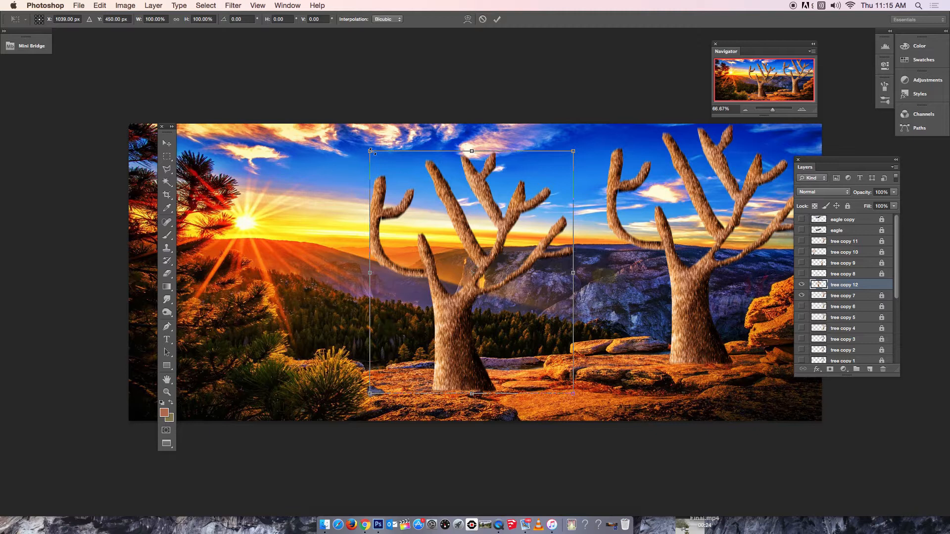
left_click_drag(370, 150, 512, 204)
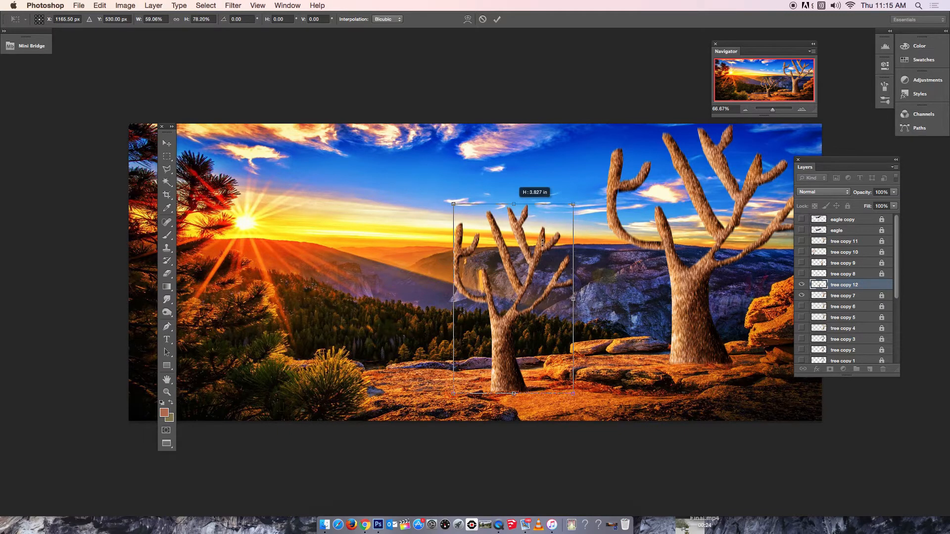
left_click_drag(574, 300, 546, 300)
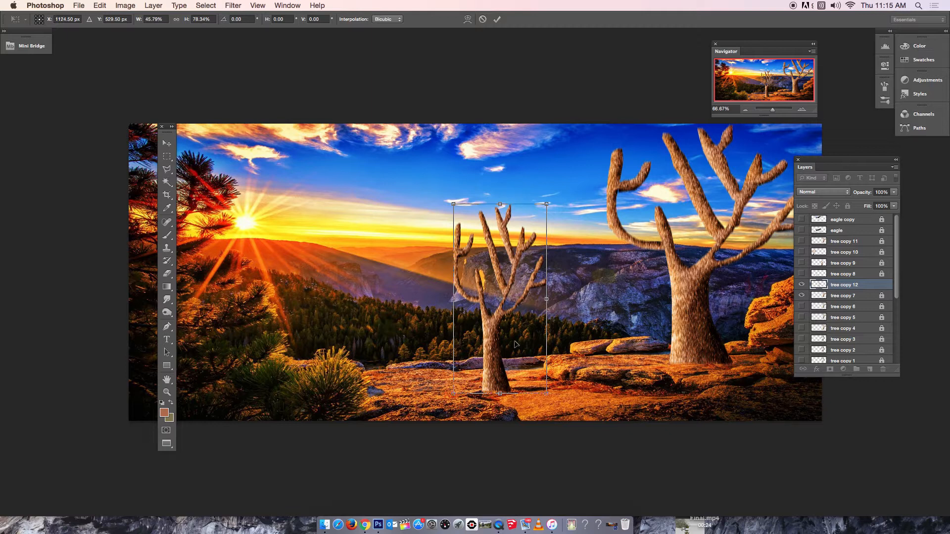
key("Return")
Step: Place the smaller tree just beside the large tree's trunk and move its layer below tree copy 7
left_click_drag(510, 324, 615, 308)
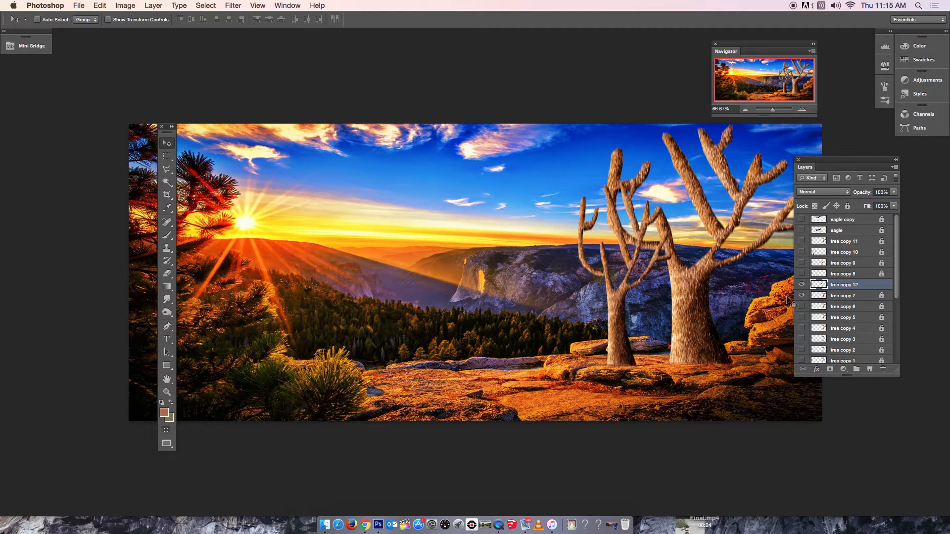
left_click_drag(624, 335, 636, 326)
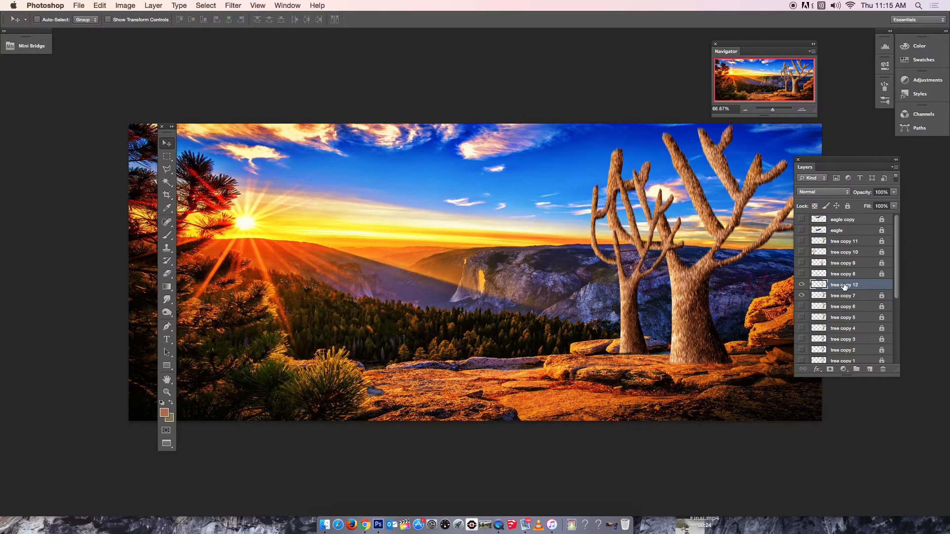
left_click_drag(844, 285, 843, 306)
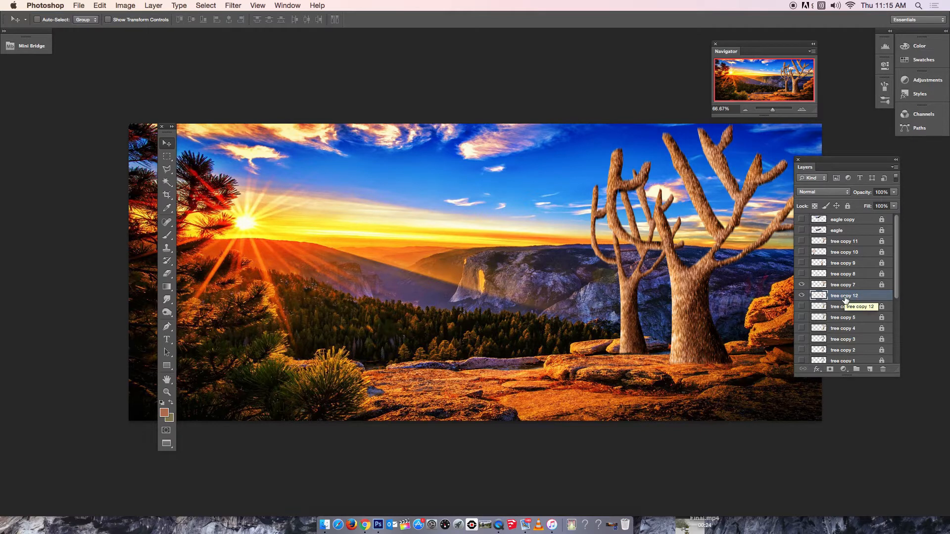
Step: Lower the small tree layer's opacity to 55% and cut away its trunk base over the rocks using a Polygonal Lasso selection
left_click(894, 193)
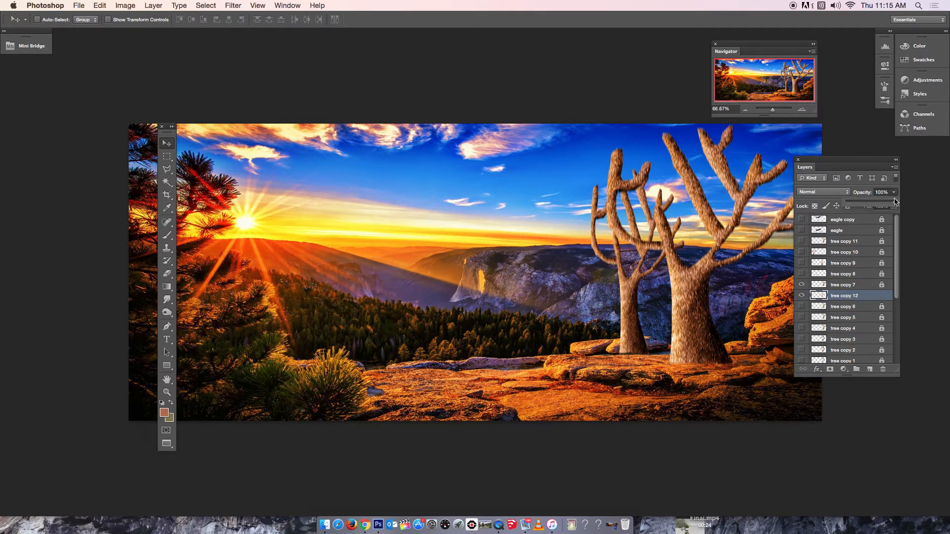
left_click_drag(896, 206, 875, 208)
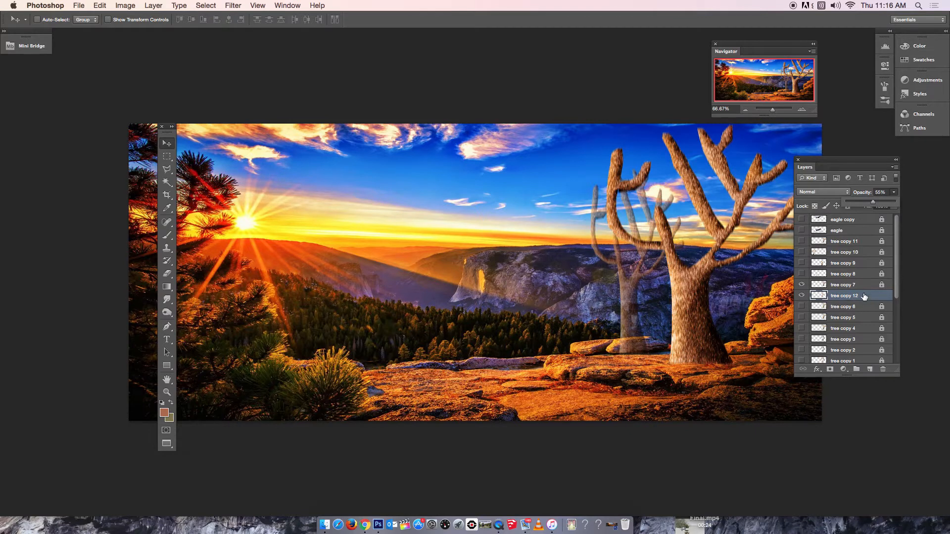
left_click(168, 171)
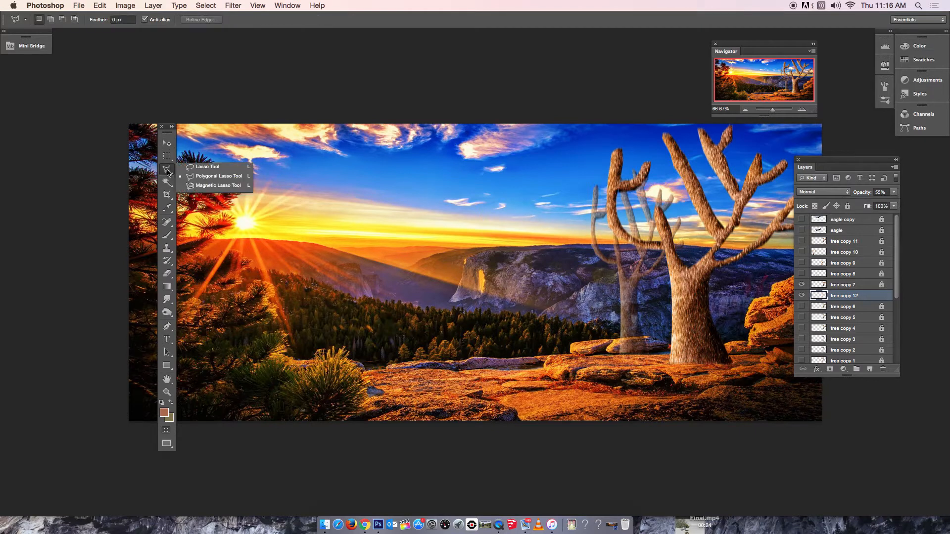
left_click(198, 177)
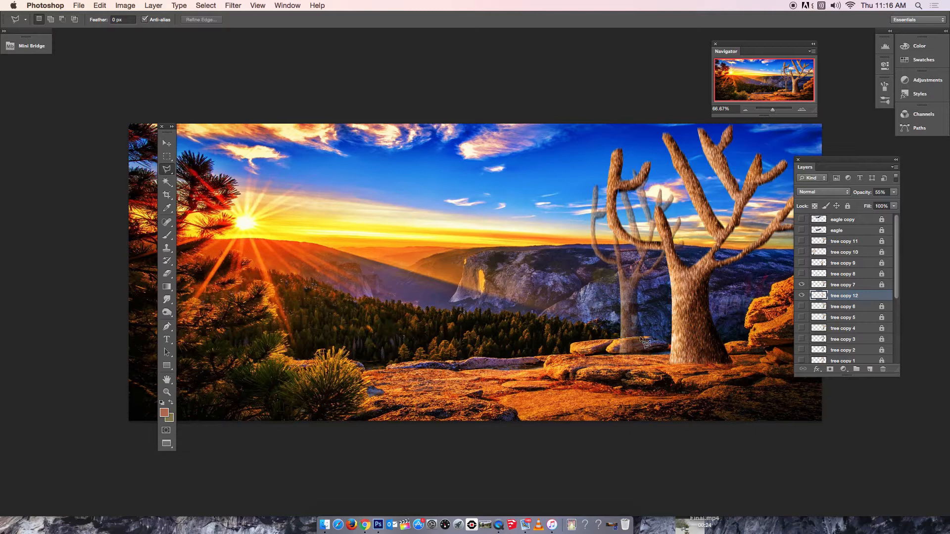
left_click(657, 340)
left_click(659, 354)
left_click(656, 369)
left_click(624, 375)
left_click(597, 371)
left_click(595, 354)
left_click(605, 345)
left_click(620, 343)
left_click(205, 6)
left_click(212, 23)
Step: Restore the small tree layer to 100% opacity and toggle its visibility to check the result
left_click(895, 193)
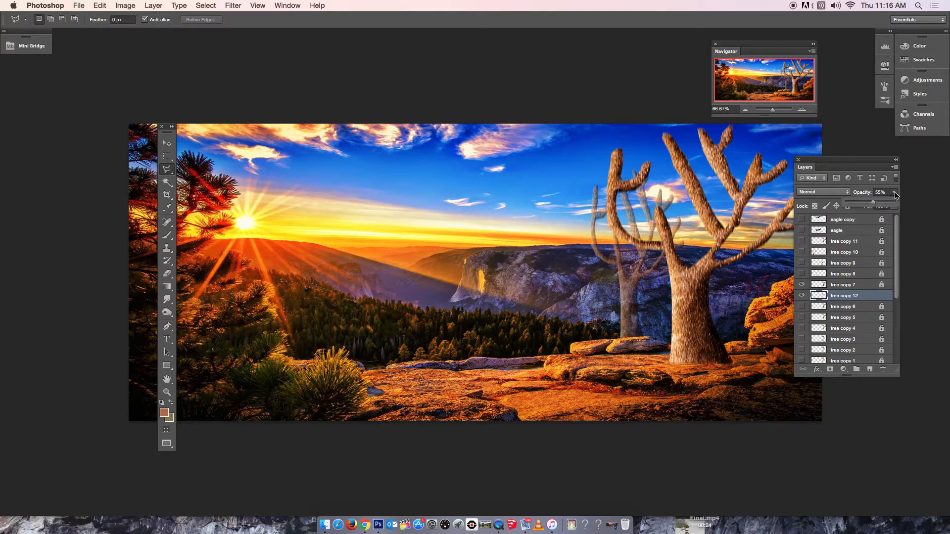
left_click_drag(877, 207, 896, 206)
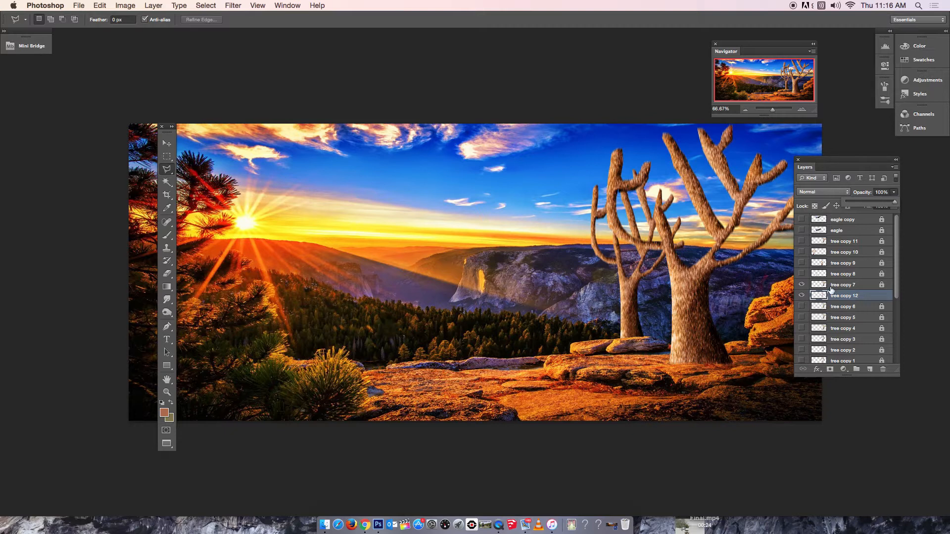
left_click(803, 296)
left_click(802, 295)
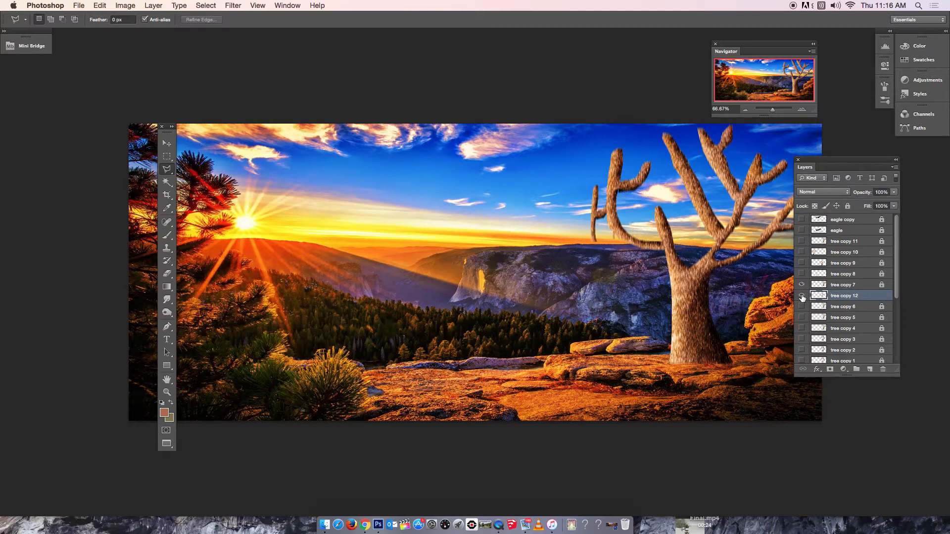
Step: Create a new layer directly above tree copy 7 and name it rock
left_click(836, 286)
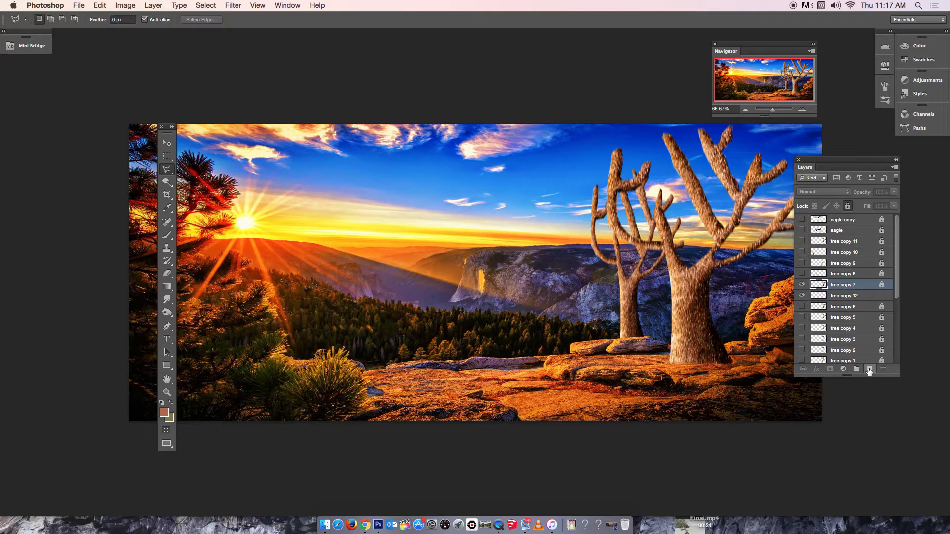
left_click(869, 372)
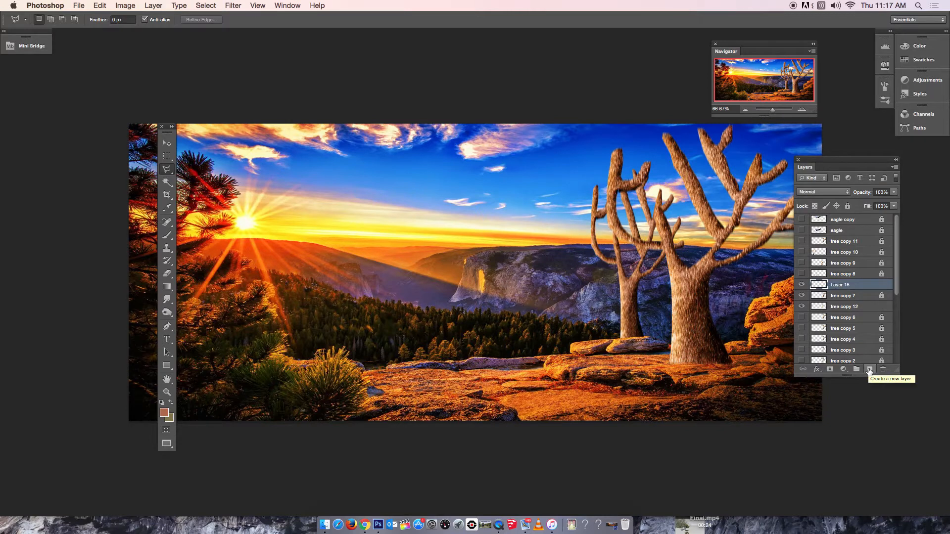
double_click(842, 286)
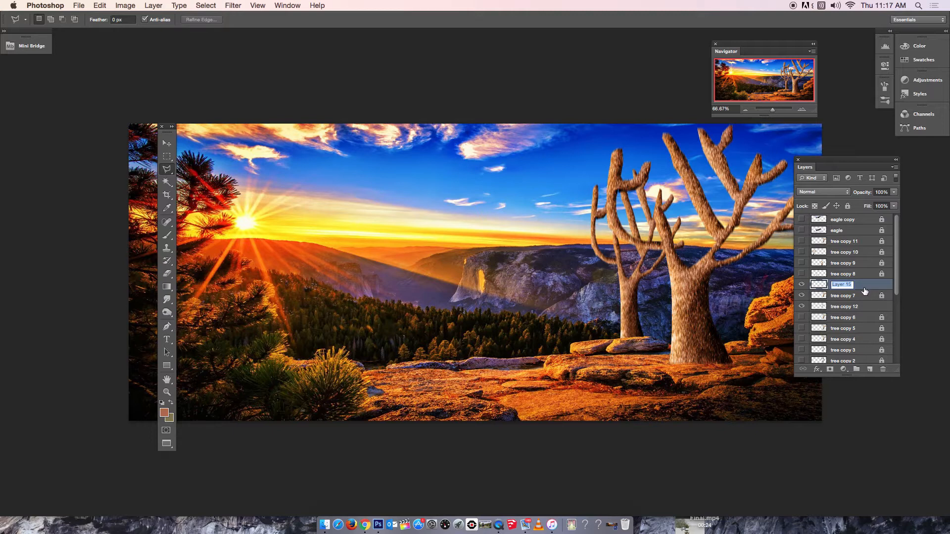
type("rock")
key("Return")
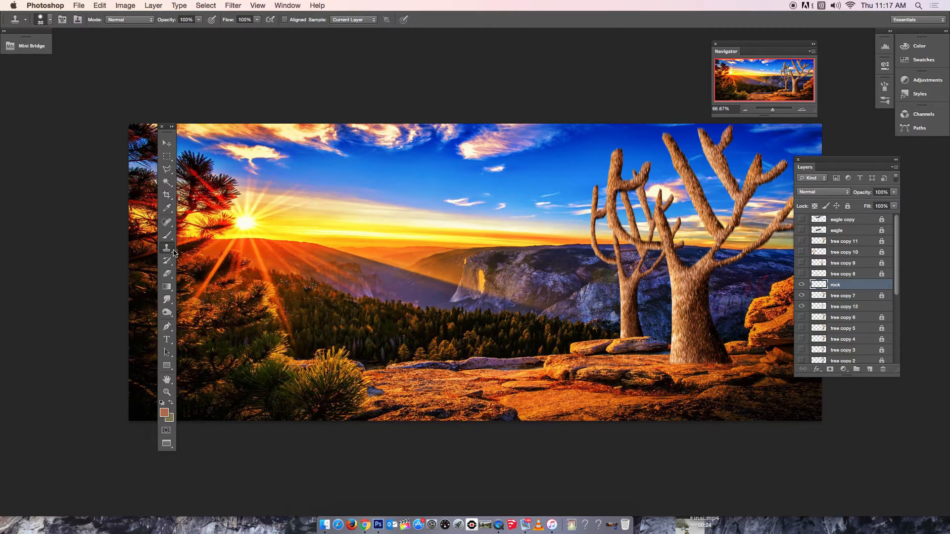
Step: Duplicate the background layer Layer 13 copy and unlock the duplicate
left_click_drag(899, 284, 901, 332)
left_click(844, 309)
left_click_drag(856, 307, 870, 369)
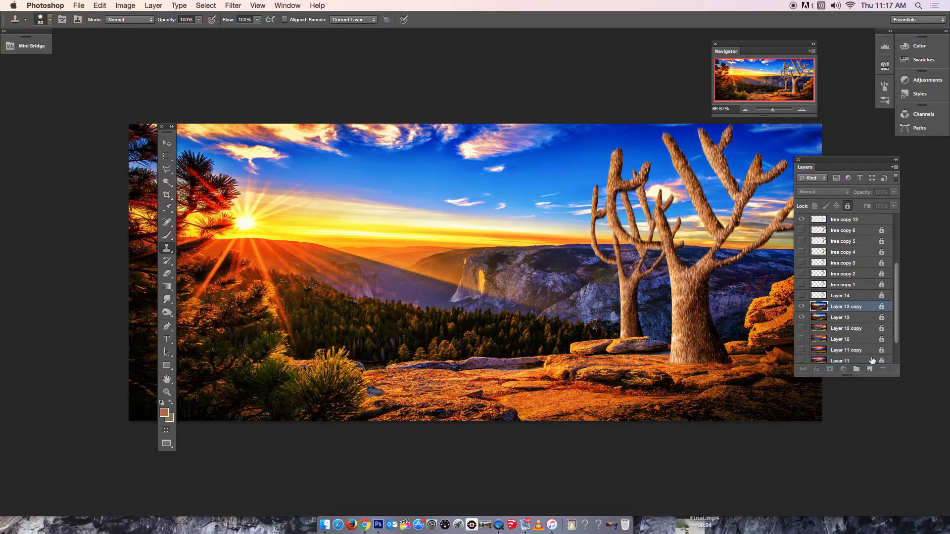
left_click(848, 206)
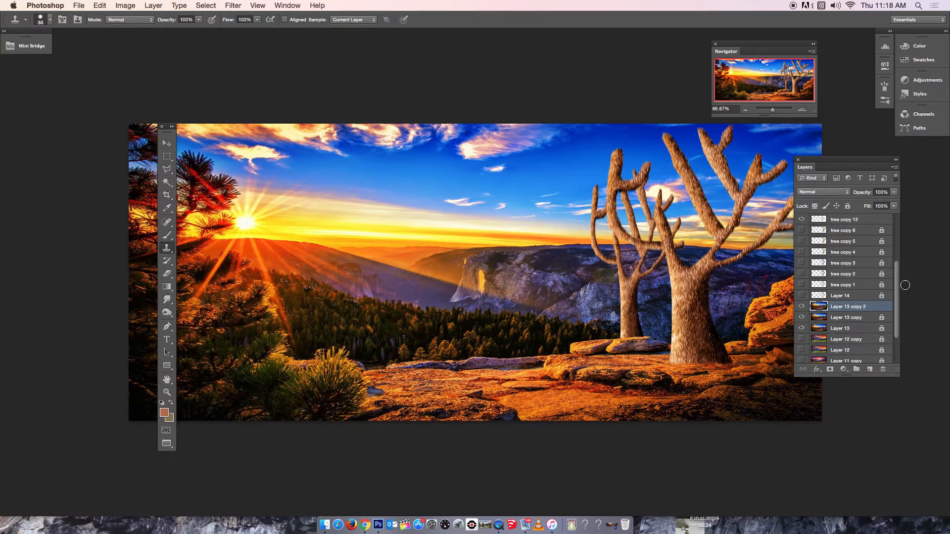
Step: Select the rock layer and sample a Clone Stamp source from the ground beside the large tree's base
scroll(899, 301, "up", 3)
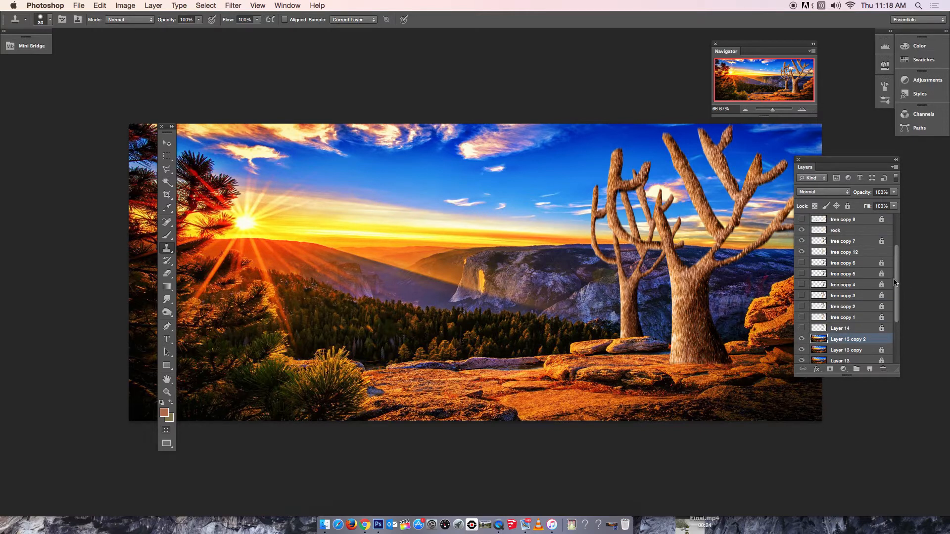
left_click(842, 232)
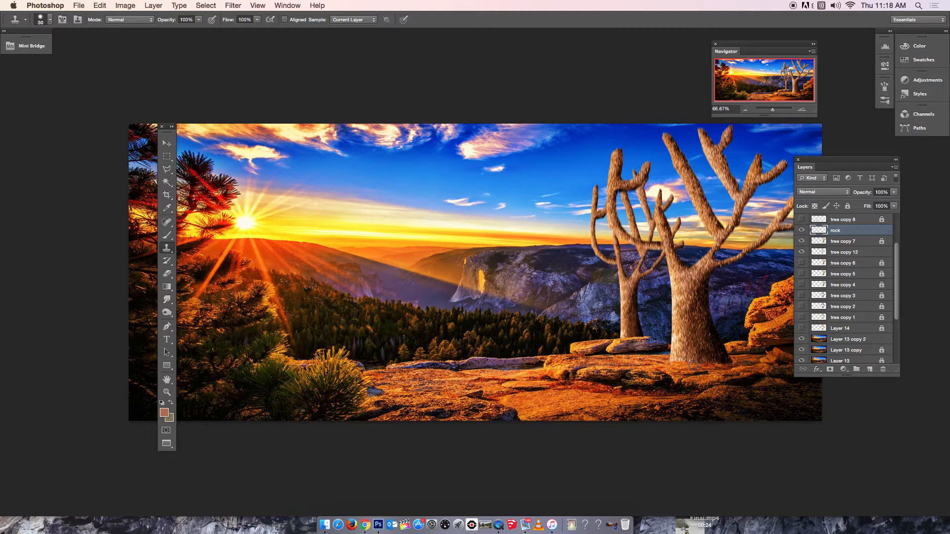
left_click(723, 365, "alt")
Step: Unlock the large tree layer tree copy 7, lower its opacity to 55% and lock it again
left_click(847, 243)
left_click(801, 241)
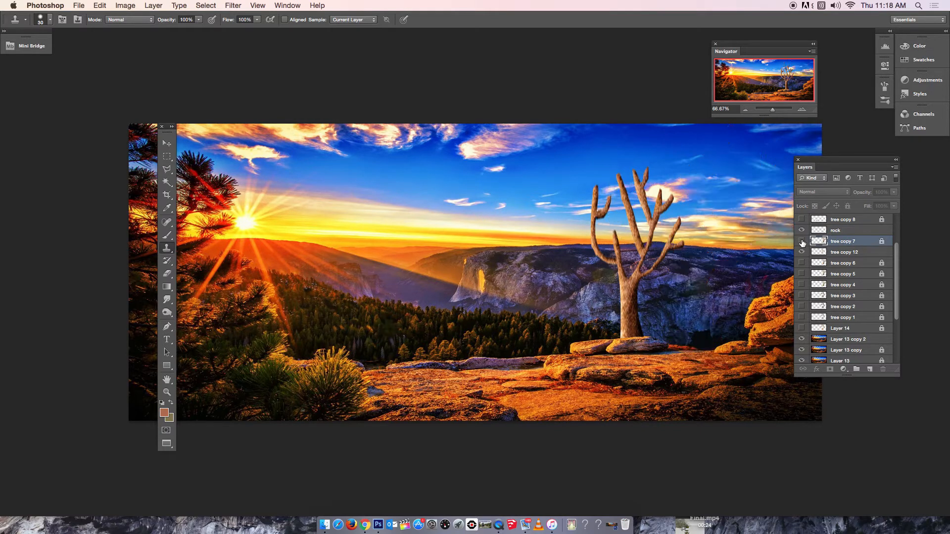
left_click(802, 242)
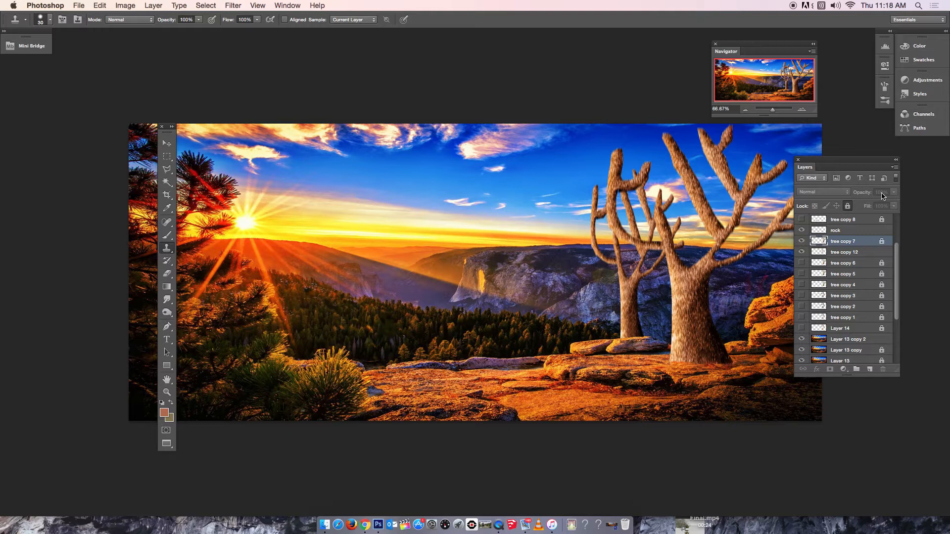
left_click(848, 207)
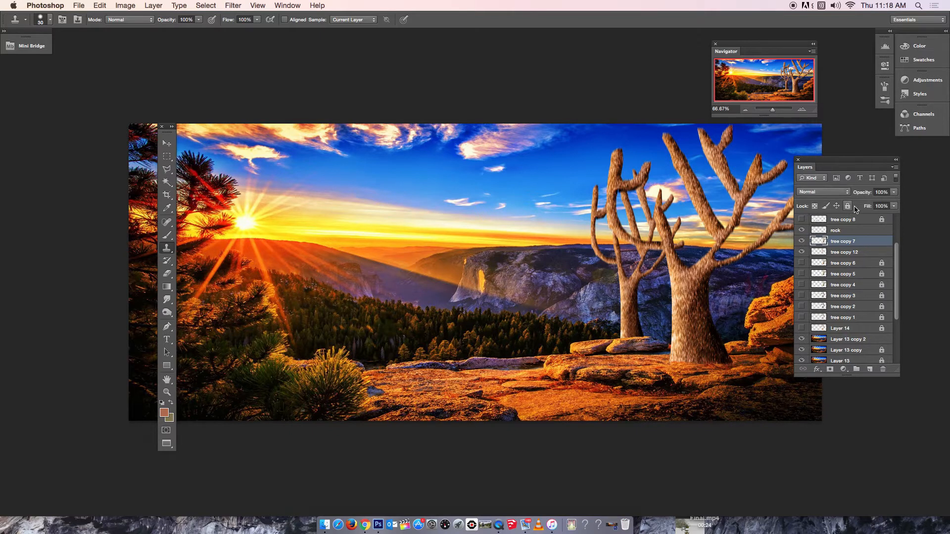
left_click(895, 194)
left_click_drag(895, 203, 878, 208)
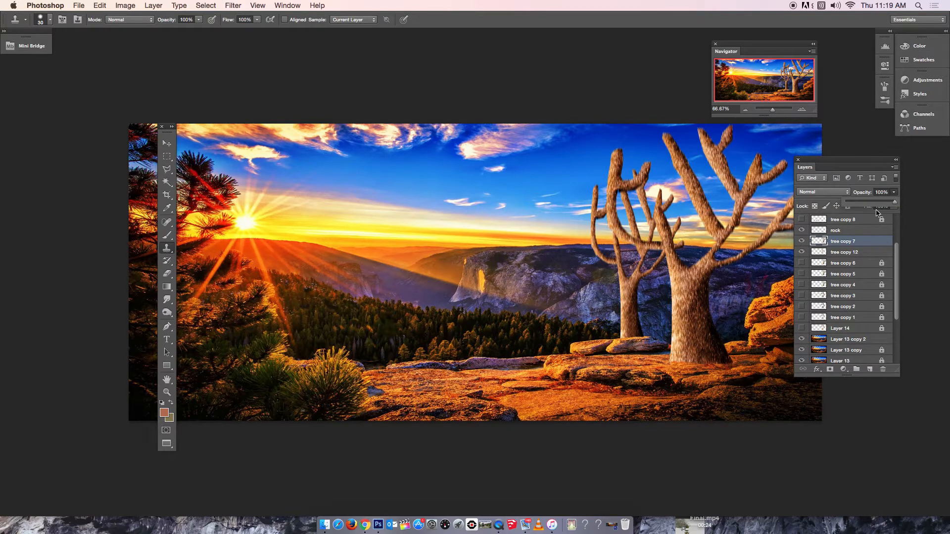
left_click_drag(893, 203, 873, 205)
left_click(868, 436)
left_click(848, 206)
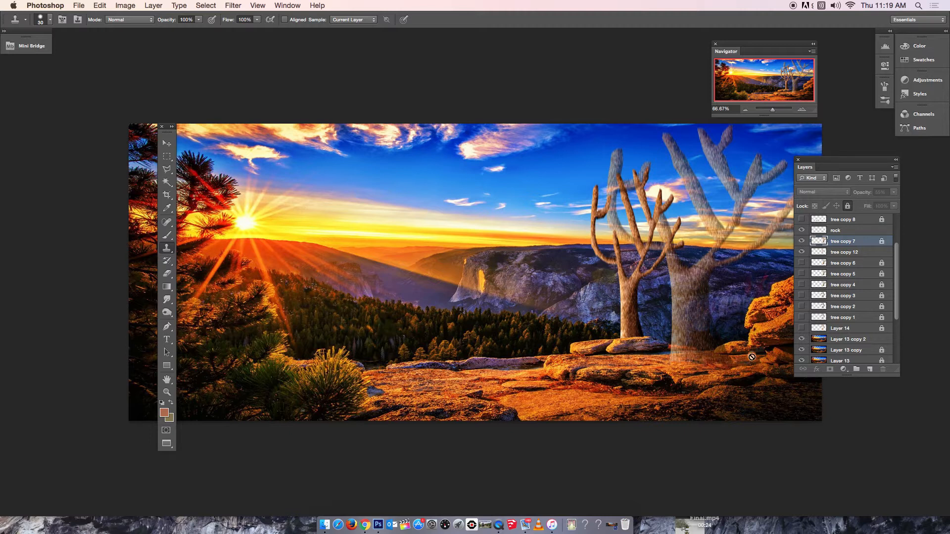
Step: Set the Clone Stamp size to 54 px, sample the ground at the large tree's base on Layer 13 copy 2, and select the rock layer
left_click(867, 340)
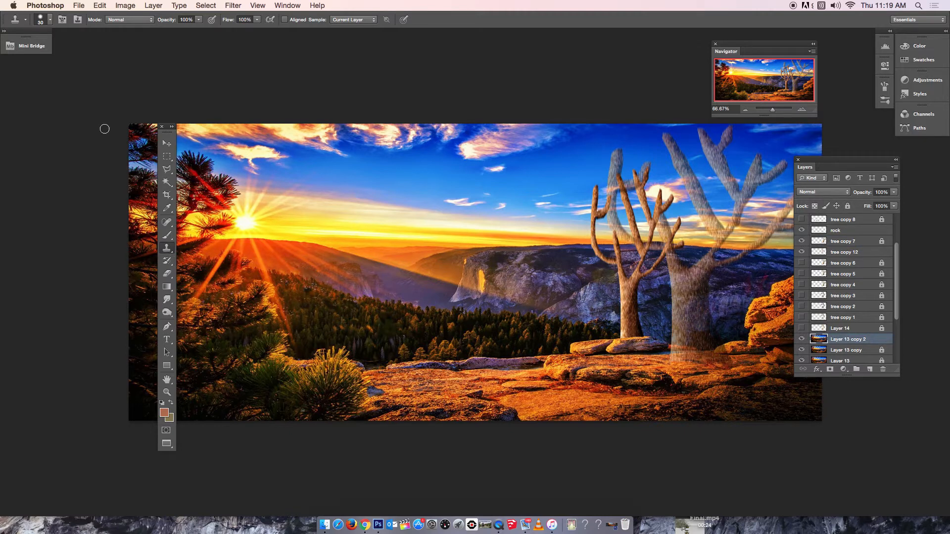
left_click(50, 19)
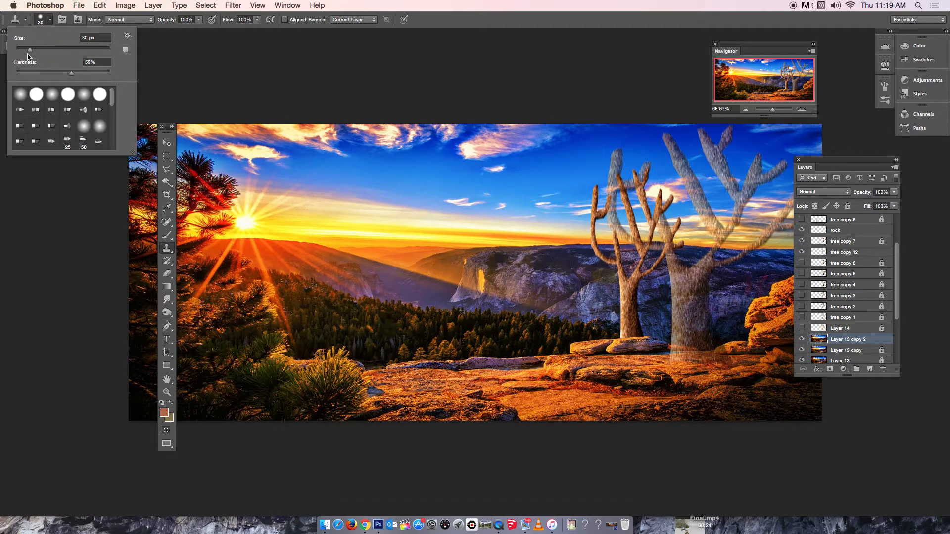
left_click_drag(33, 49, 41, 53)
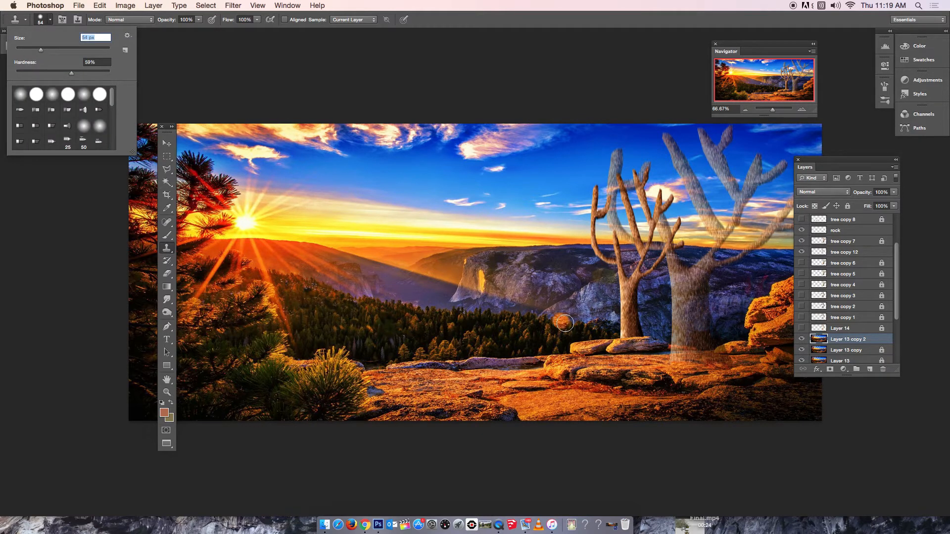
left_click(709, 367, "alt")
key("Return")
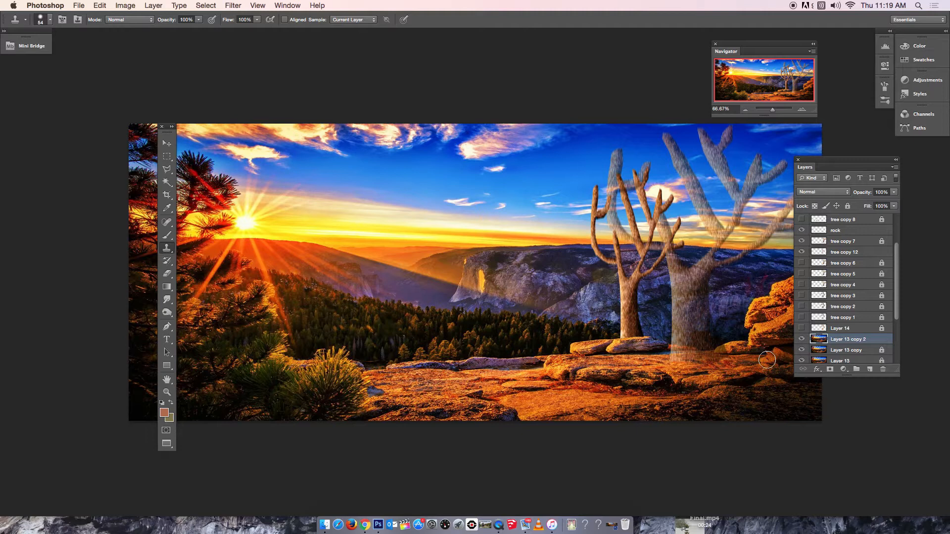
left_click(846, 233)
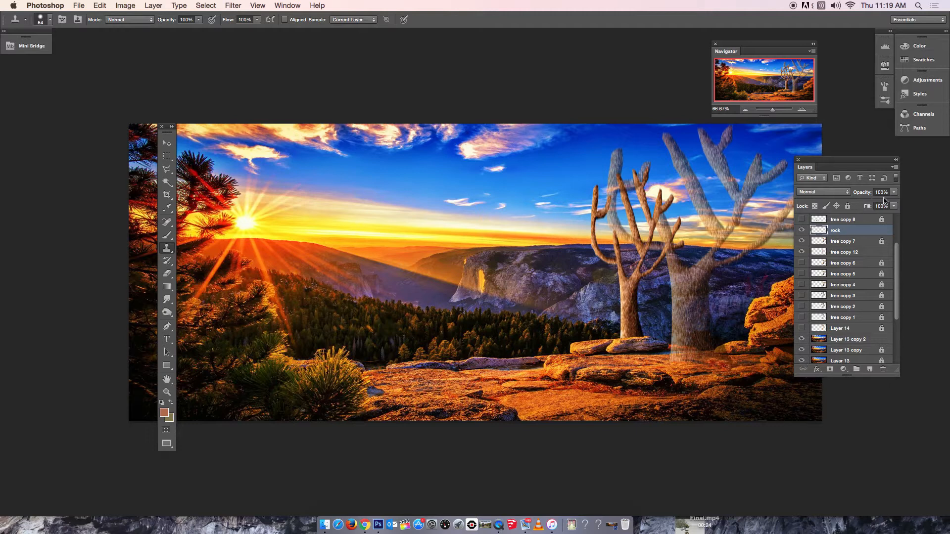
Step: Unlock the large tree layer tree copy 7 and restore its opacity to 100%
left_click(860, 244)
left_click(849, 208)
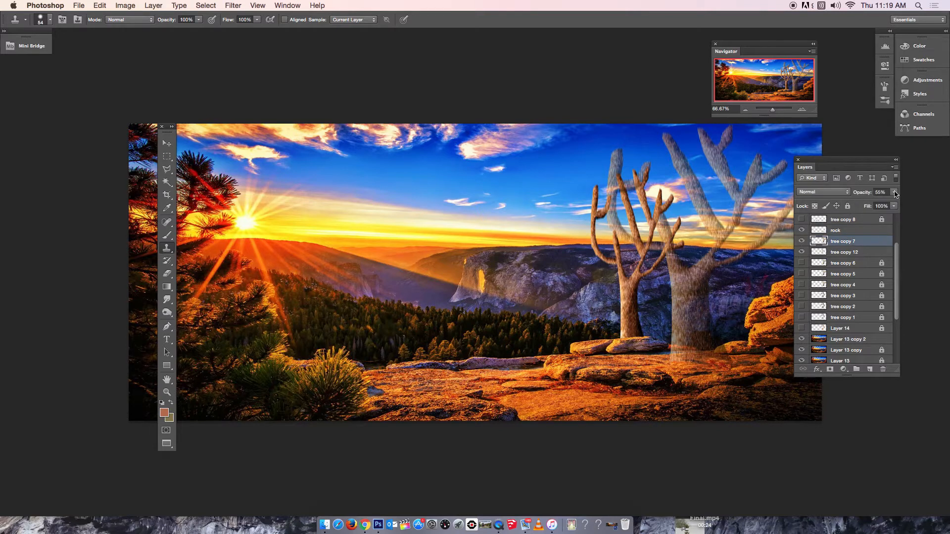
left_click(894, 193)
left_click_drag(874, 206, 899, 206)
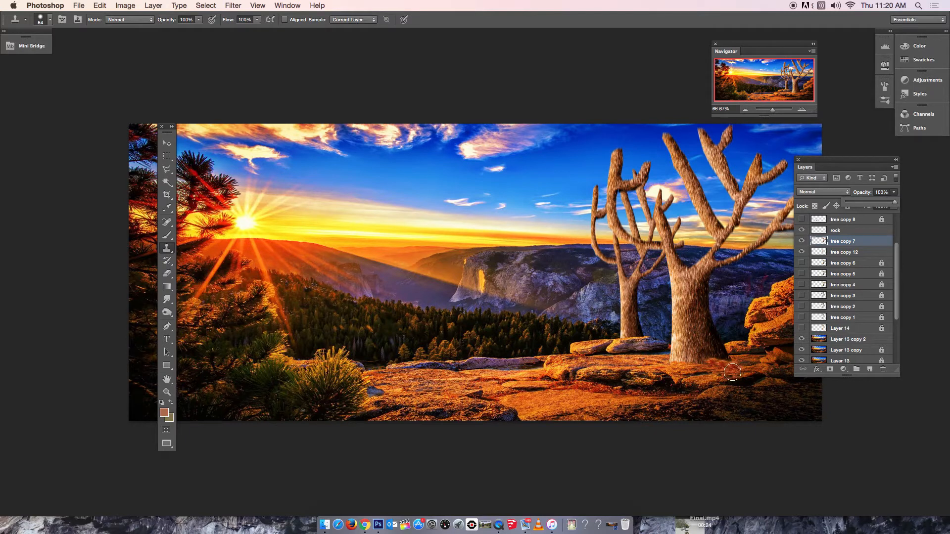
Step: Select the rock layer, switch to the Eraser with its 66 px brush, and lock the layer
left_click(843, 231)
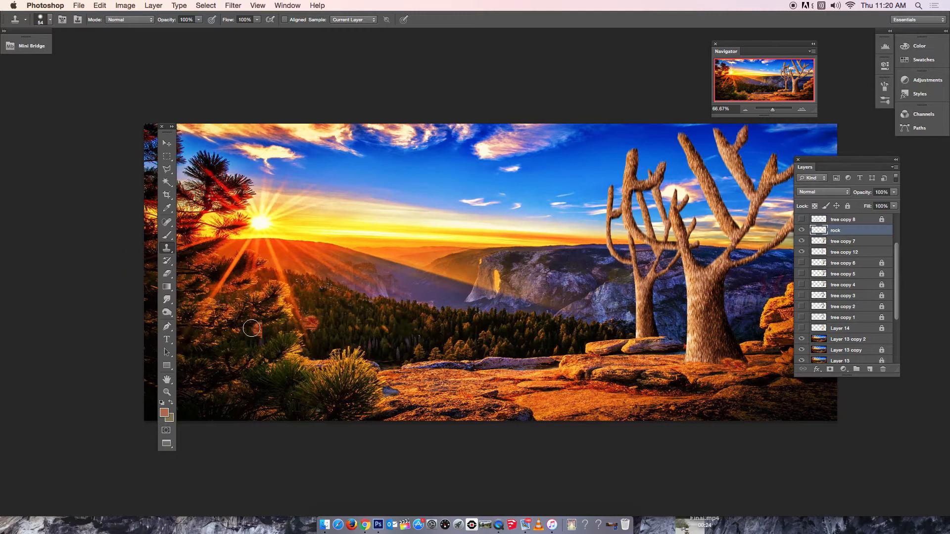
left_click(168, 277)
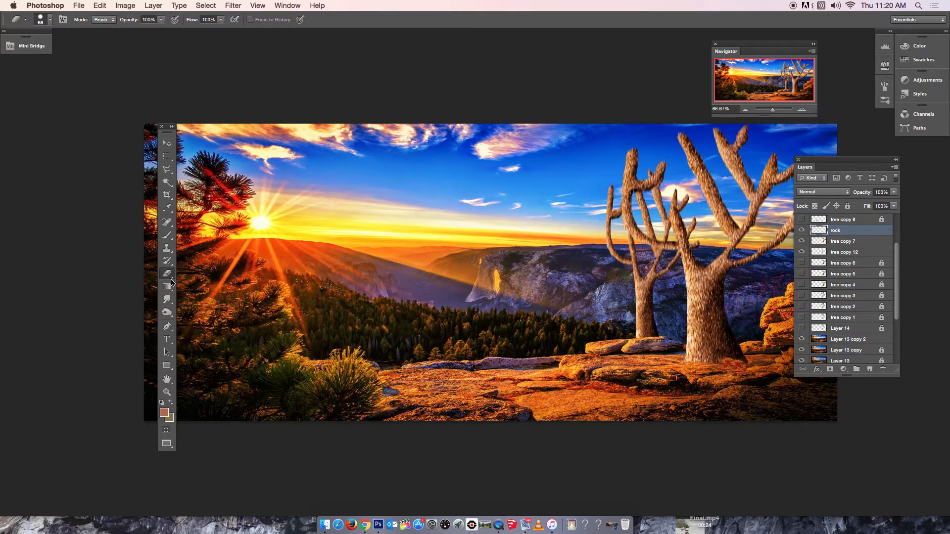
left_click(51, 22)
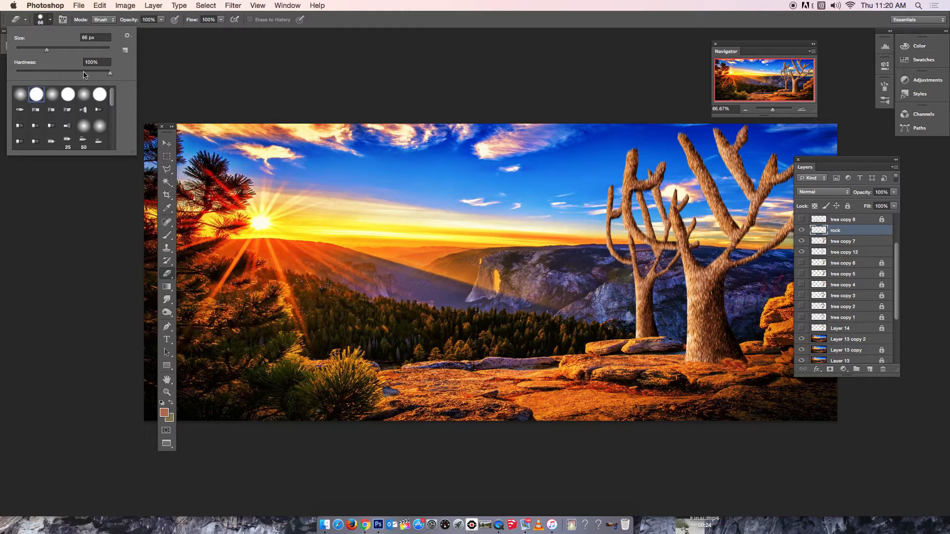
left_click(733, 349)
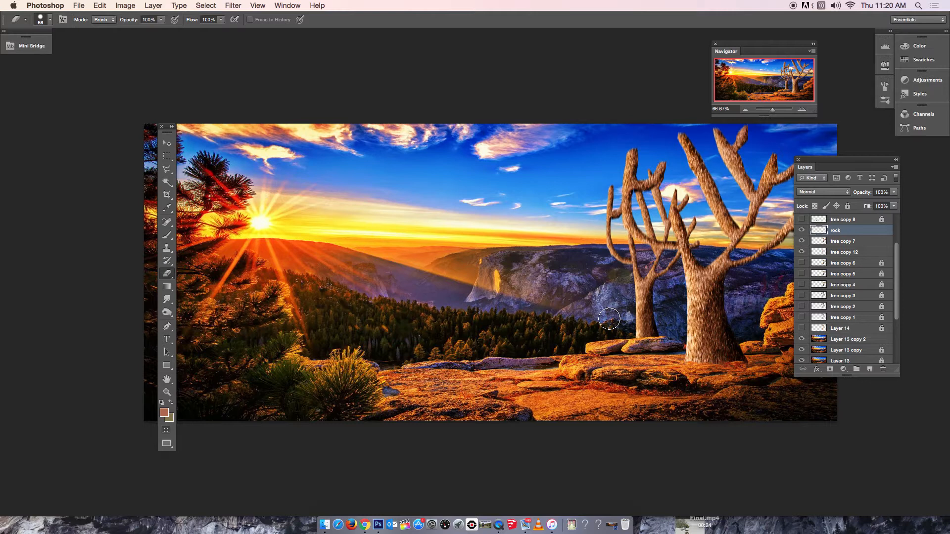
left_click(847, 206)
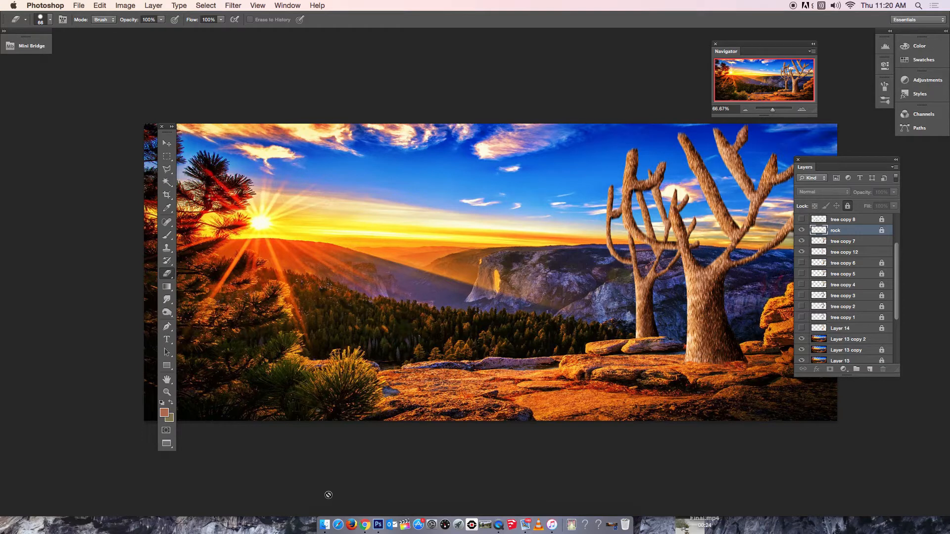
Step: Lock the tree copy 7 and tree copy 12 layers, and toggle the large tree's visibility to check the small one
scroll(328, 494, "left", 2)
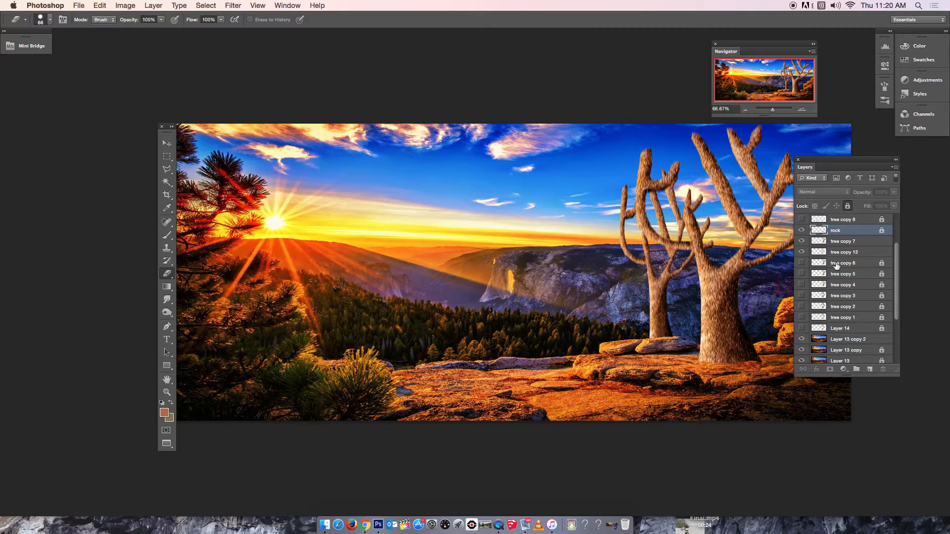
left_click(846, 243)
left_click(848, 207)
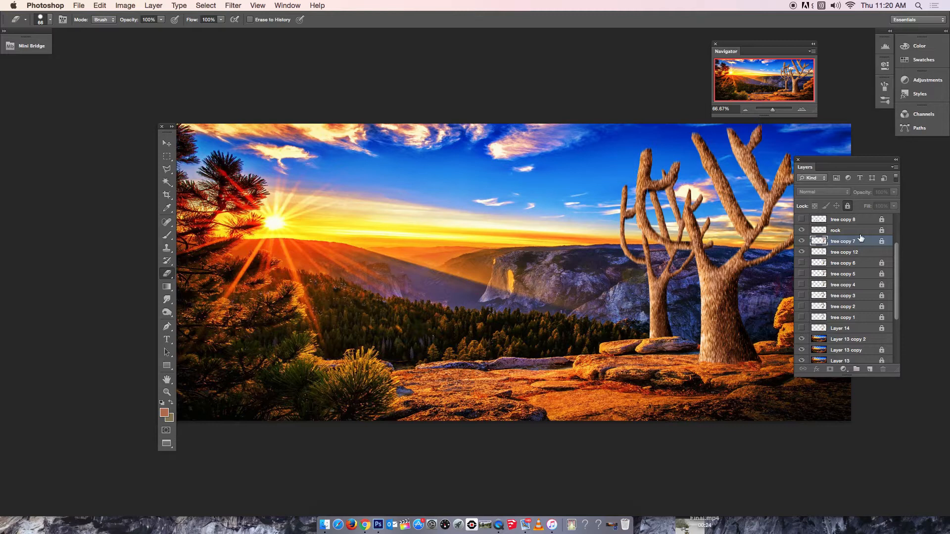
left_click(865, 252)
left_click(848, 207)
left_click(802, 241)
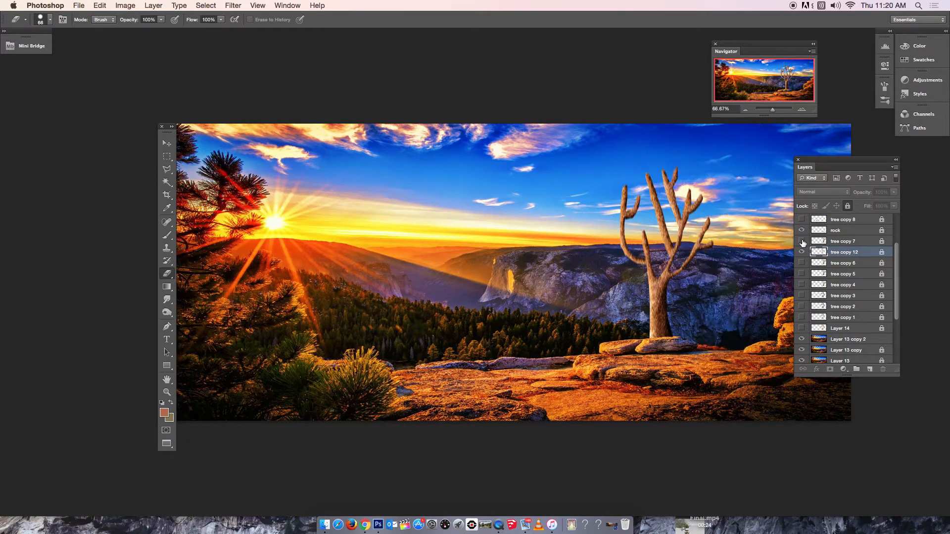
left_click(802, 242)
Step: Create a new layer directly above tree copy 7 and name it tree1
left_click(847, 244)
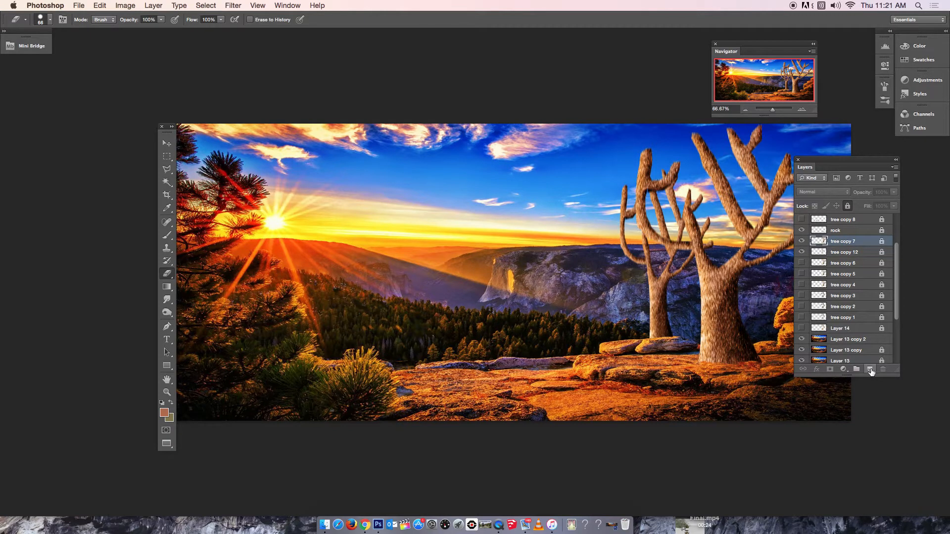
left_click(871, 370)
double_click(840, 242)
type("tree")
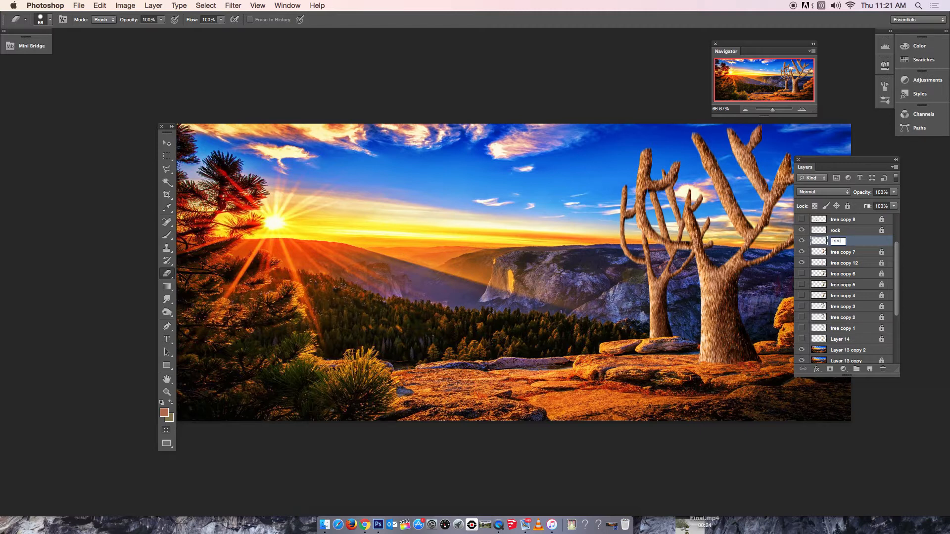
key("Return")
Step: Add another layer above tree1 named 2, and rename the tree1 layer to leaf1
left_click(870, 371)
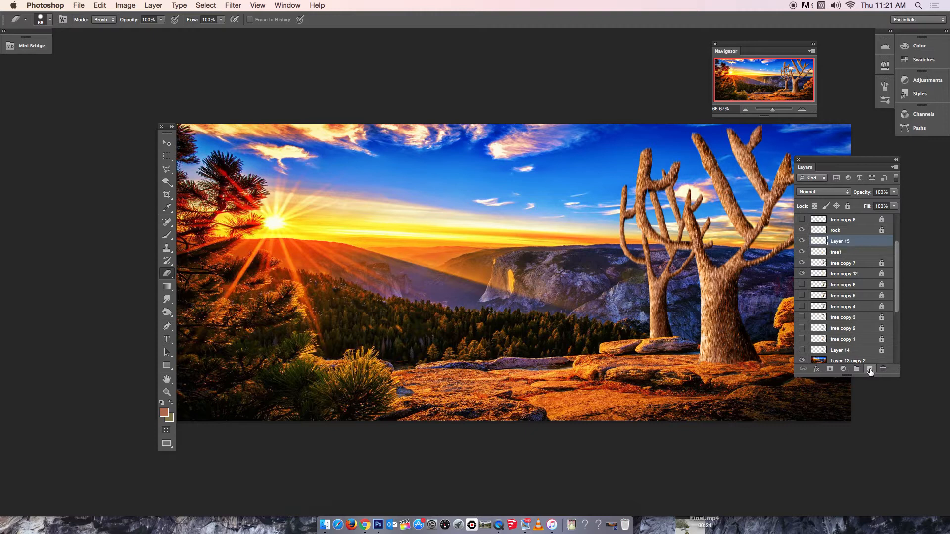
double_click(842, 242)
left_click(840, 255)
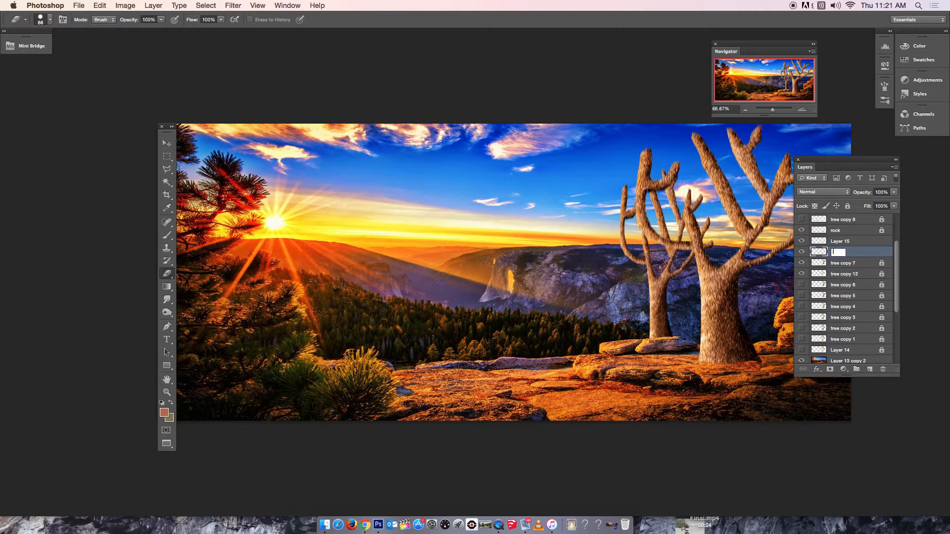
left_click(838, 244)
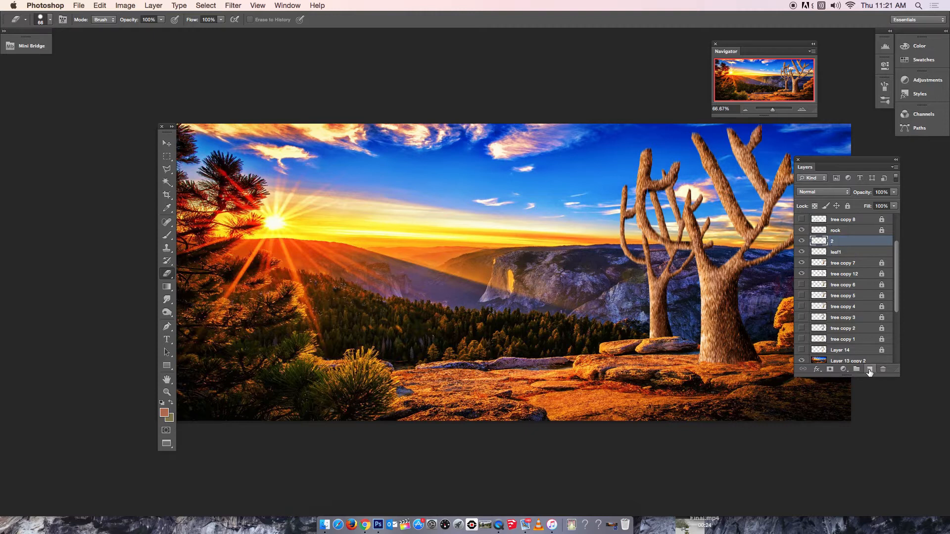
Step: Create two more layers above layer 2 and name them 3 and 4
left_click(869, 371)
double_click(836, 241)
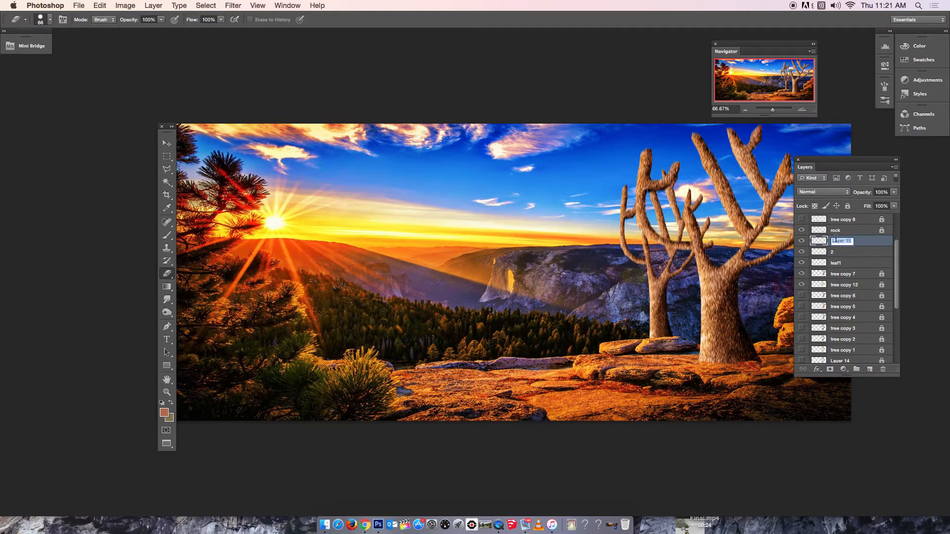
type("3")
key("Return")
left_click(871, 371)
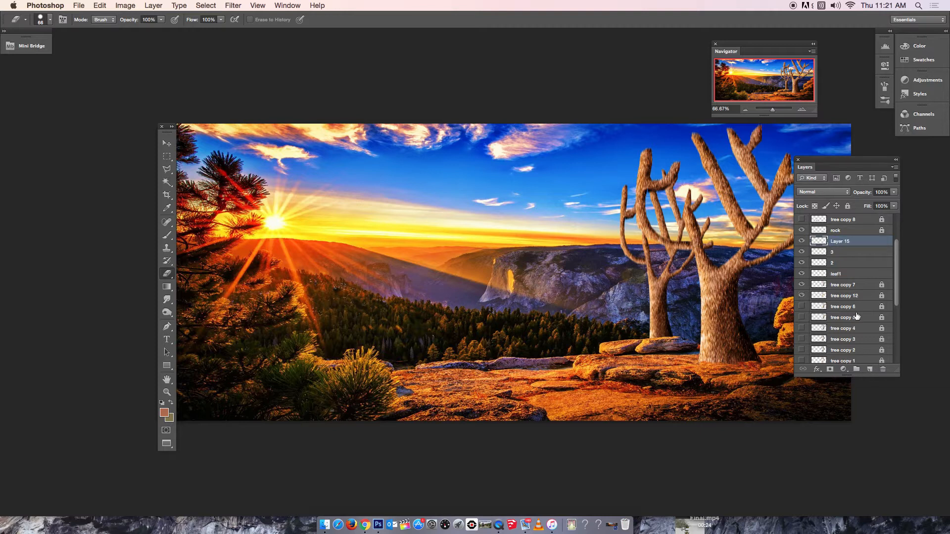
double_click(837, 242)
type("4")
key("Return")
Step: Select the leaf1 layer, sample a dark tone from the distant forest, and lighten the foreground colour to olive #676137
left_click(847, 274)
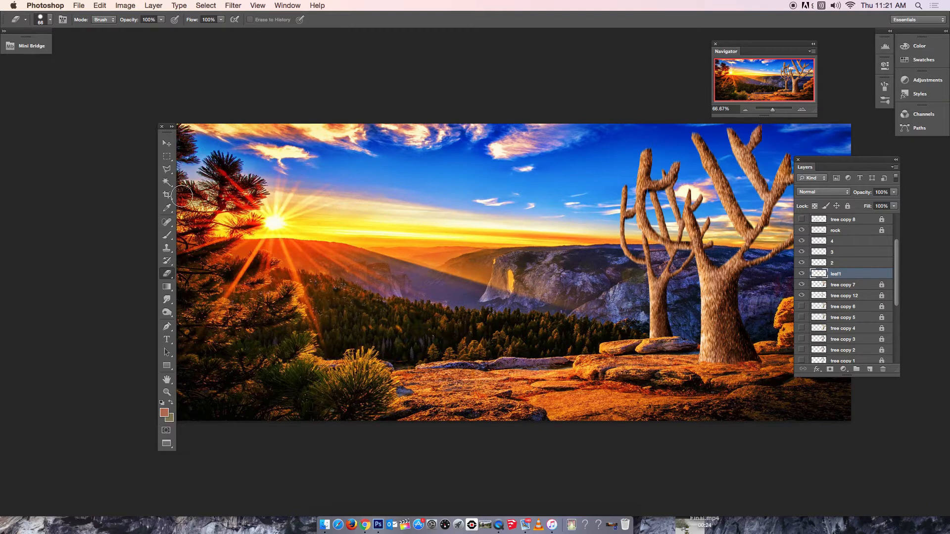
left_click(168, 209)
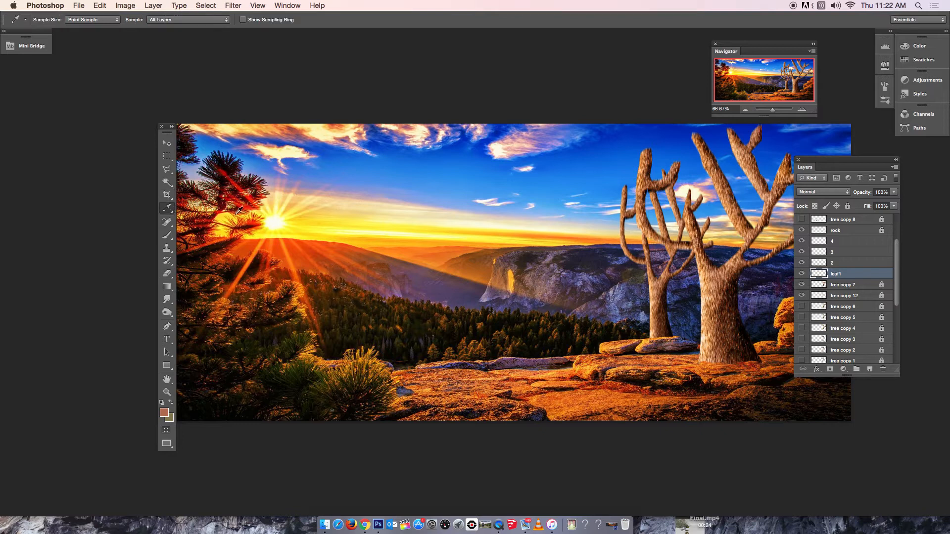
left_click(536, 327)
left_click(163, 414)
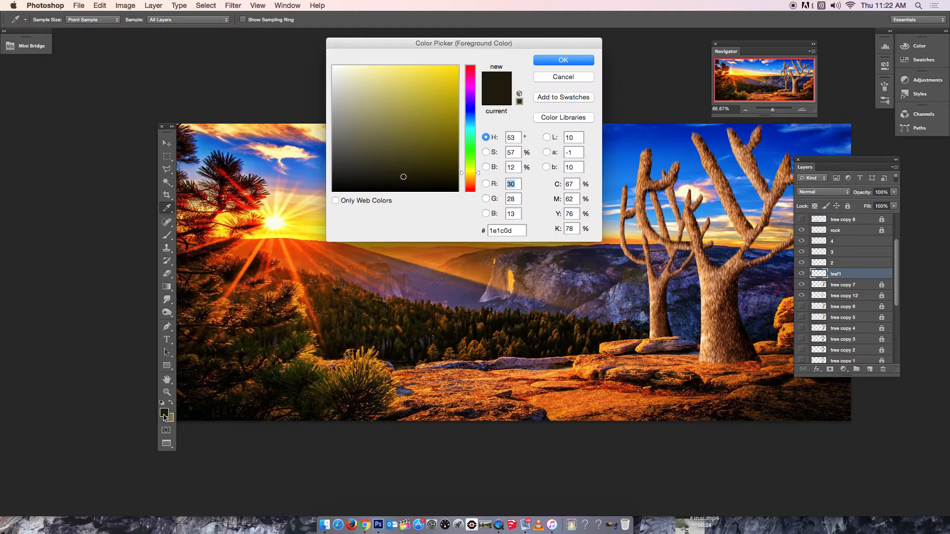
left_click(390, 141)
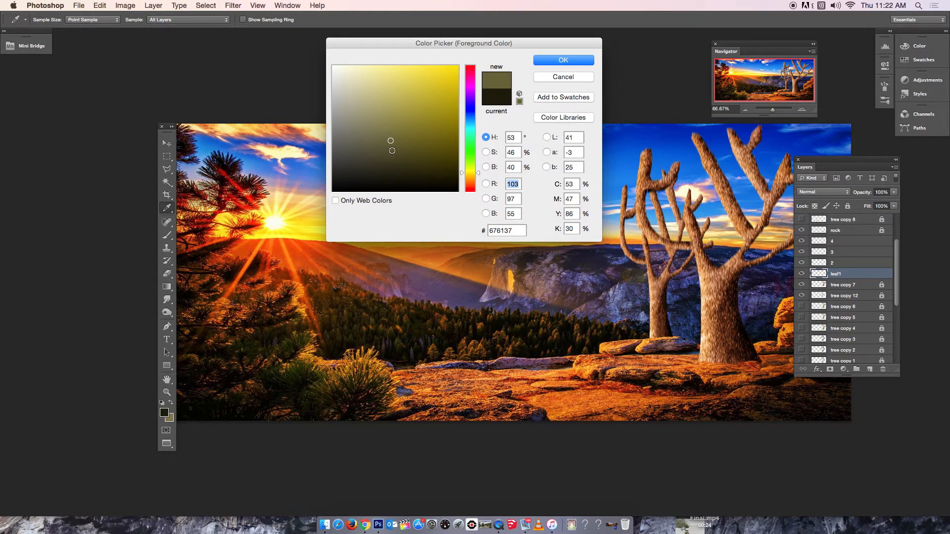
left_click(561, 60)
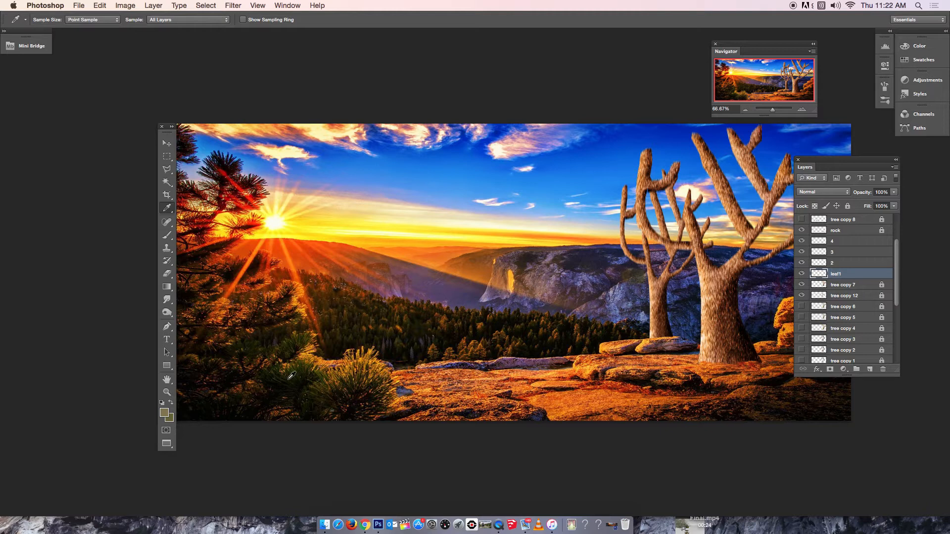
Step: Sample a dark brown from the foreground pine branches and lighten the foreground colour to golden brown #836527
left_click(264, 327)
left_click(166, 414)
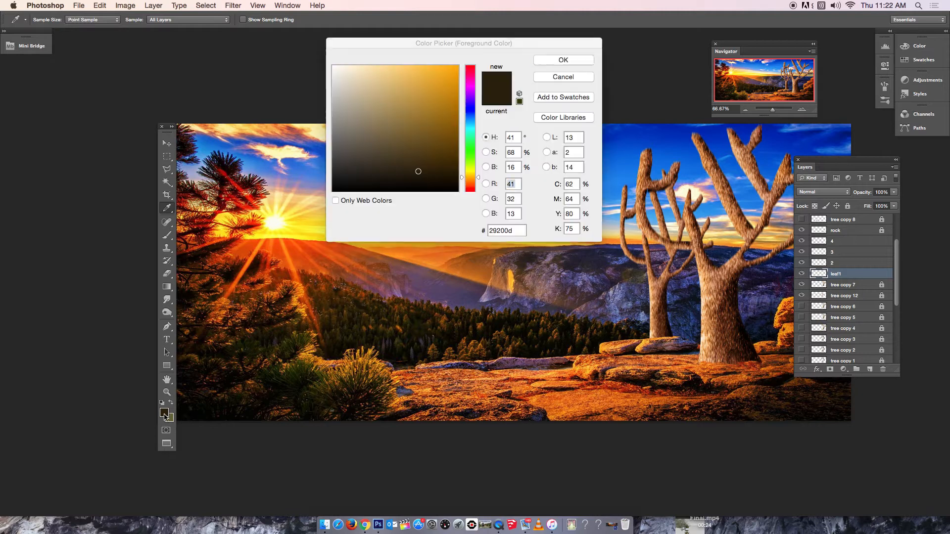
left_click(422, 127)
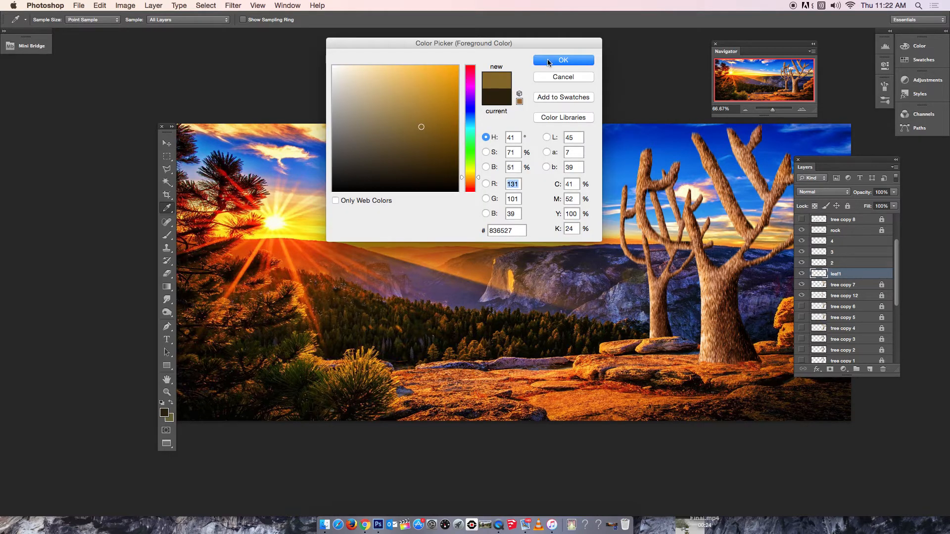
left_click(563, 61)
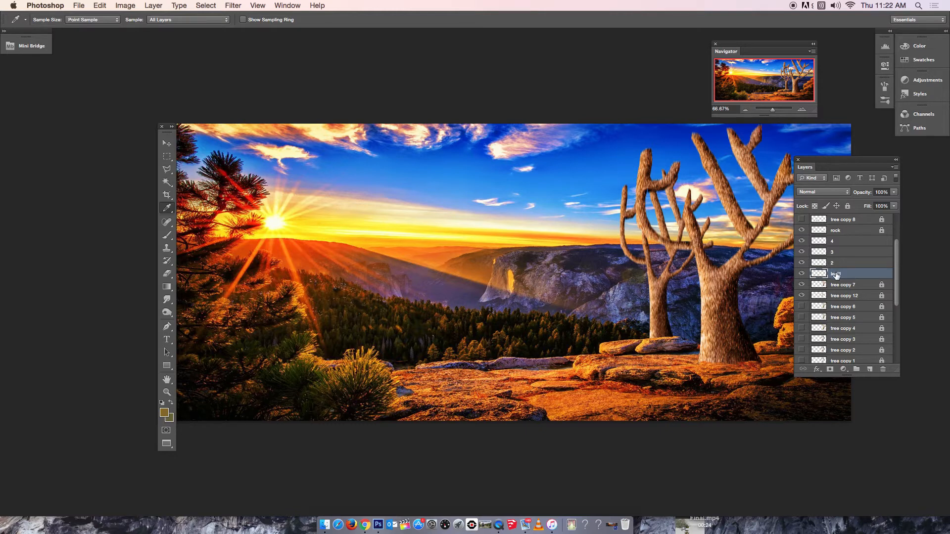
Step: Set up the Brush tool with the 74 px maple leaf tip, enlarged to 97 px
left_click(165, 236)
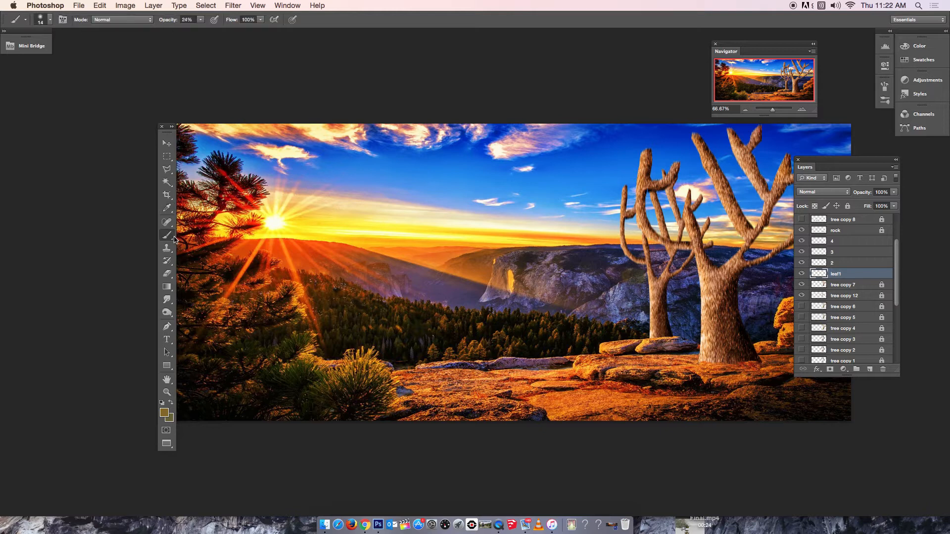
left_click(50, 20)
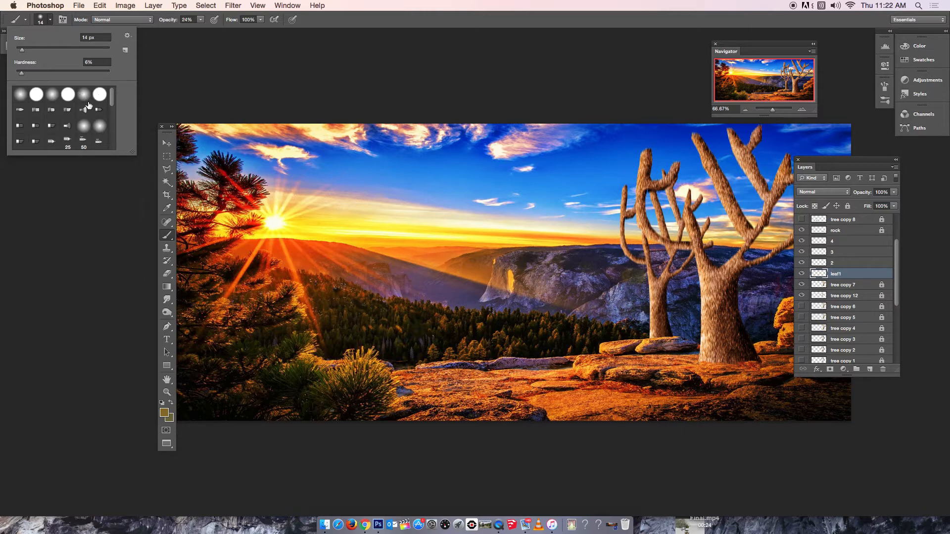
left_click_drag(112, 100, 117, 138)
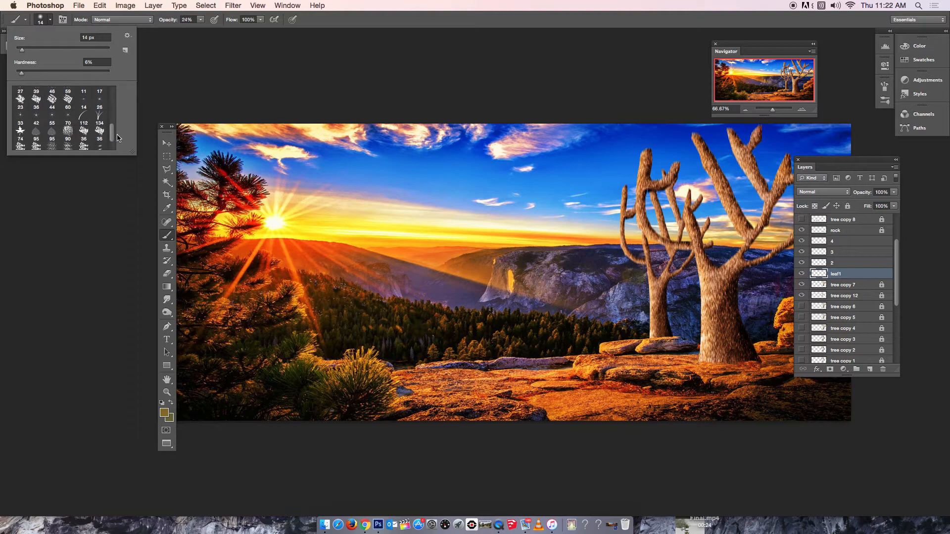
left_click(20, 132)
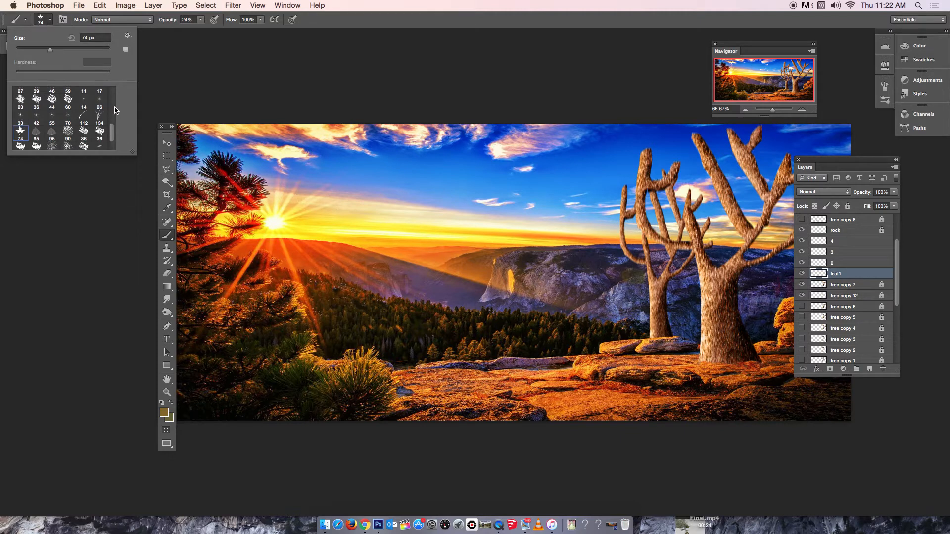
left_click_drag(50, 50, 60, 52)
left_click(685, 251)
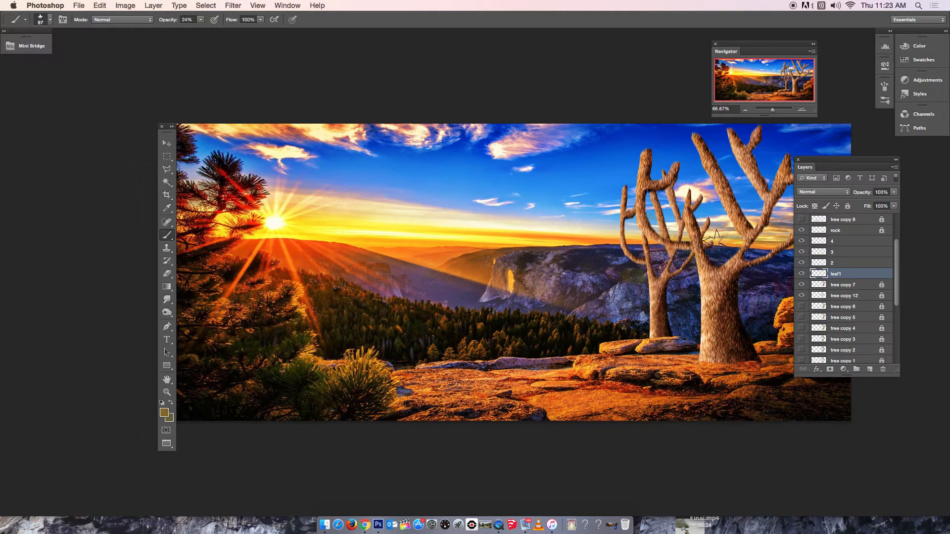
left_click(99, 5)
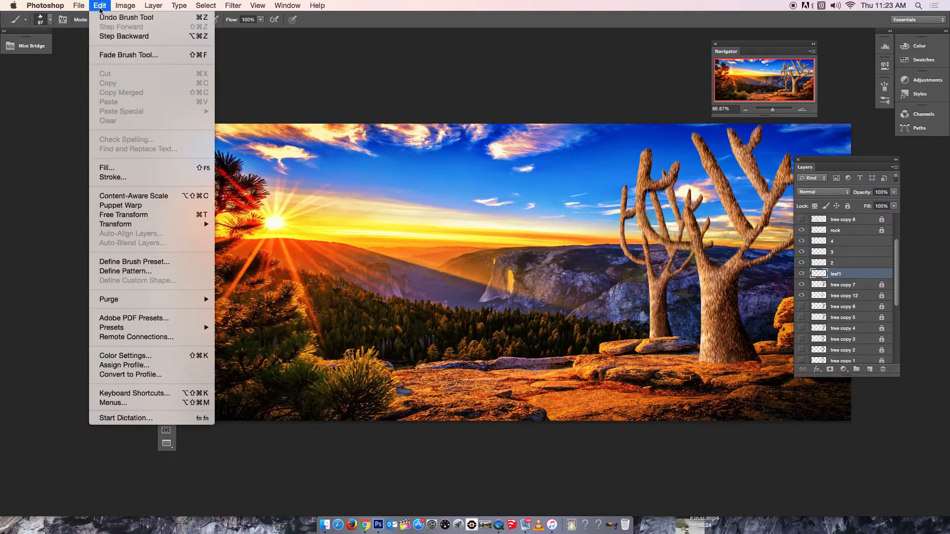
left_click(102, 20)
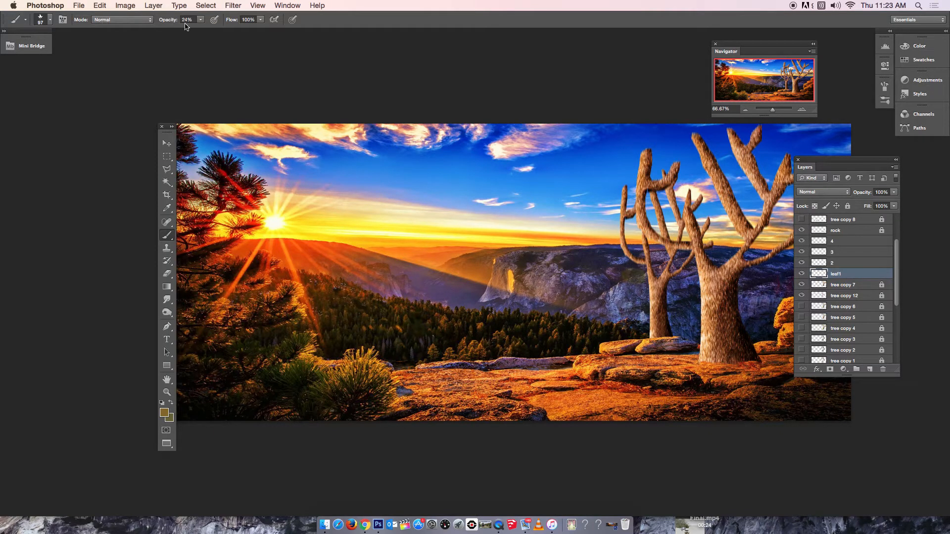
Step: Raise the brush opacity to 100% and paint a cluster of leaves on the leaf1 layer between the two trees
left_click(201, 20)
left_click_drag(201, 32, 240, 33)
left_click_drag(686, 242, 732, 236)
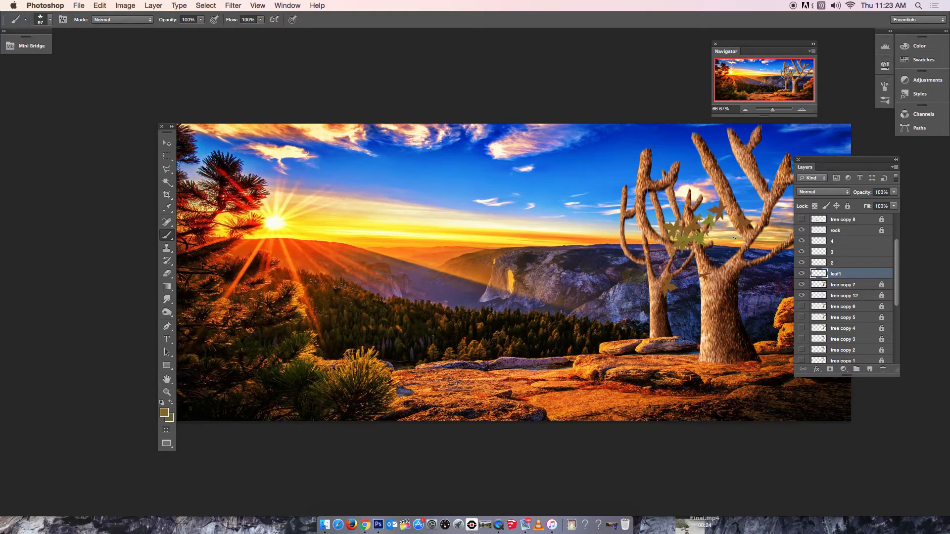
Step: On layer 2, reduce the leaf brush to 66 px and paint leaves over the larger tree's lower branches
left_click(841, 264)
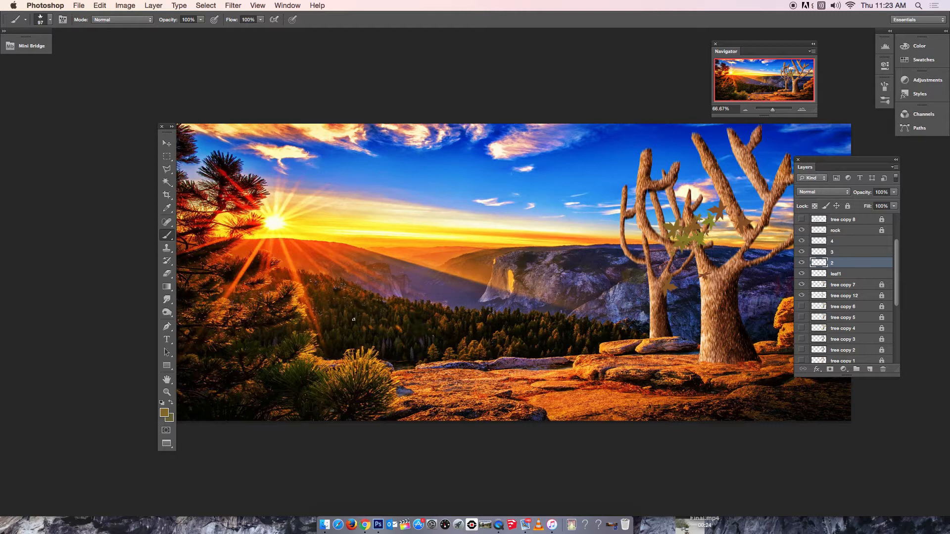
left_click(50, 20)
left_click_drag(60, 49, 47, 50)
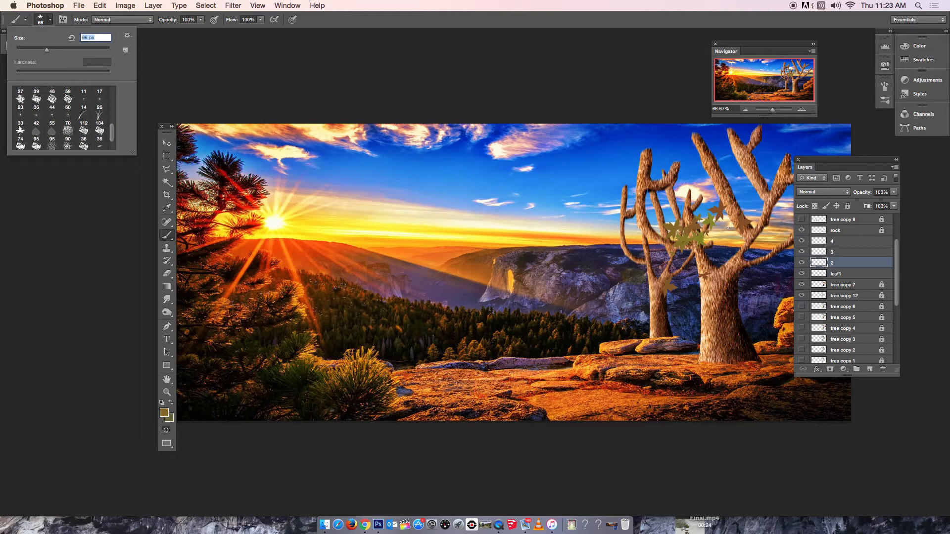
left_click_drag(723, 245, 755, 240)
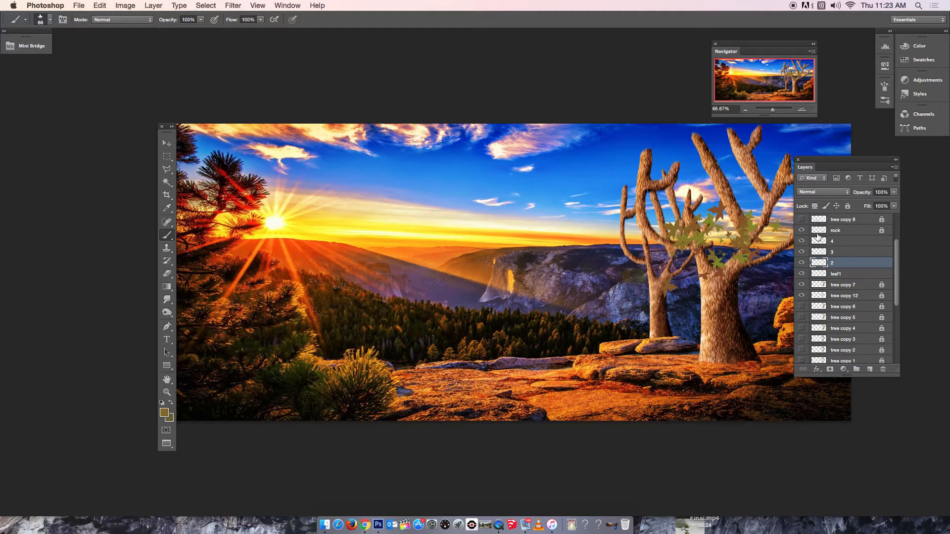
Step: On layer 3, swap the foreground and background colours and paint leaves from the larger tree across to the smaller tree's upper branches
left_click(843, 253)
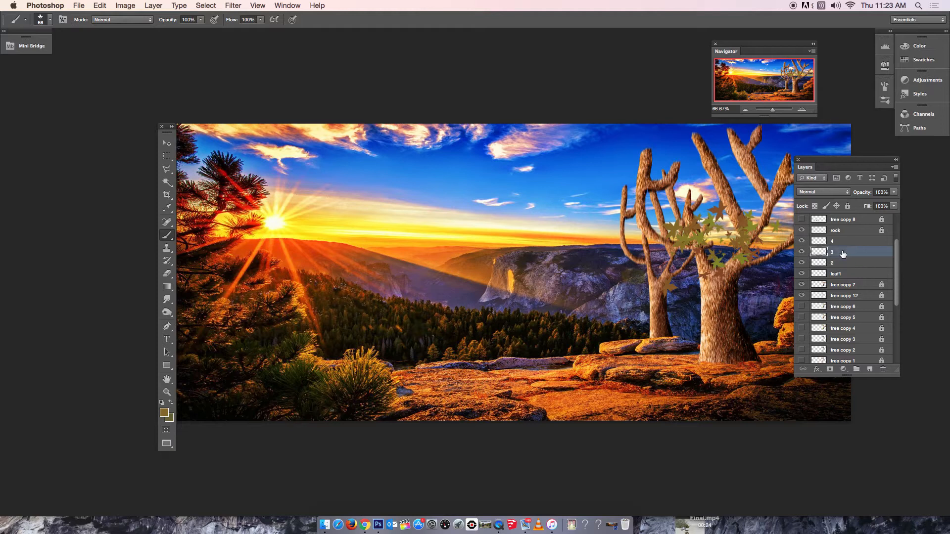
left_click(173, 402)
left_click_drag(734, 183, 624, 177)
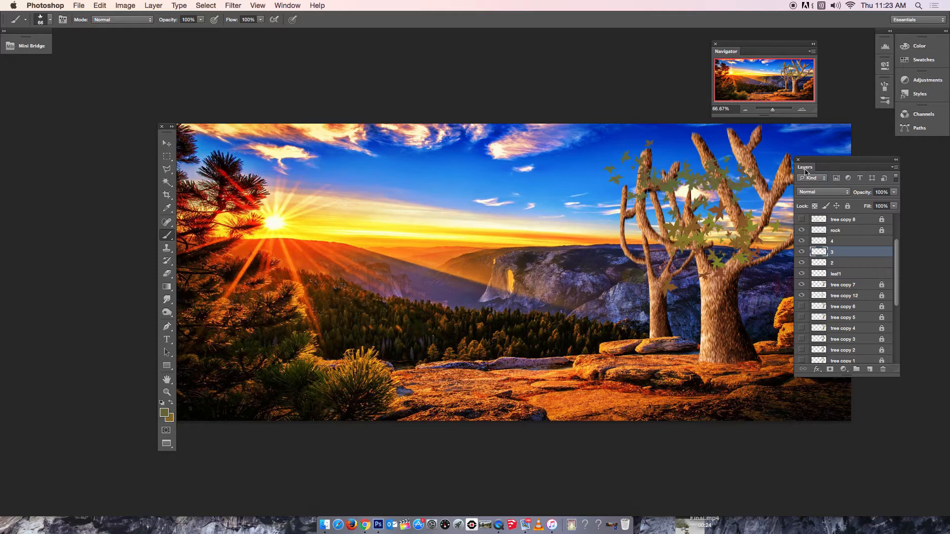
Step: Duplicate the leaf1 layer and move the Layers panel clear of the artwork
left_click_drag(805, 171, 814, 83)
left_click_drag(853, 184, 873, 279)
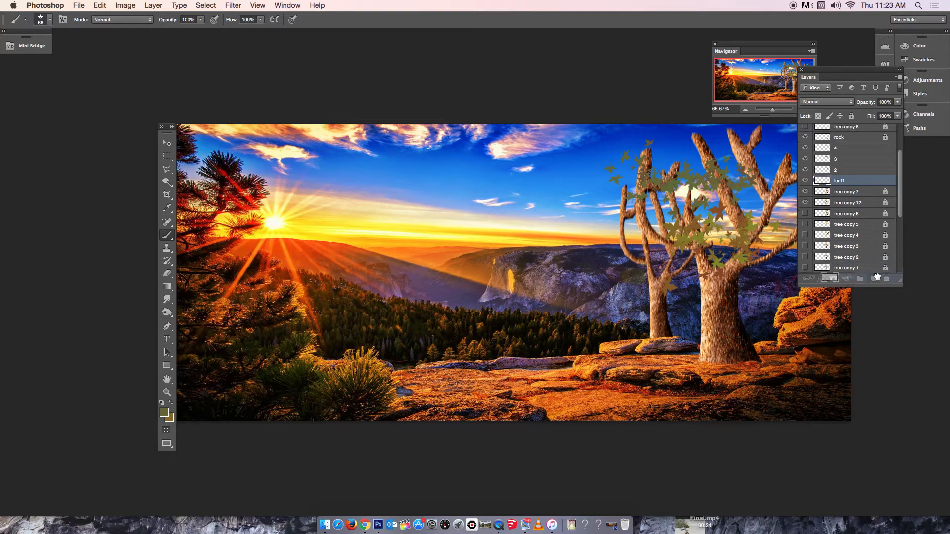
left_click(166, 143)
left_click_drag(685, 217, 788, 220)
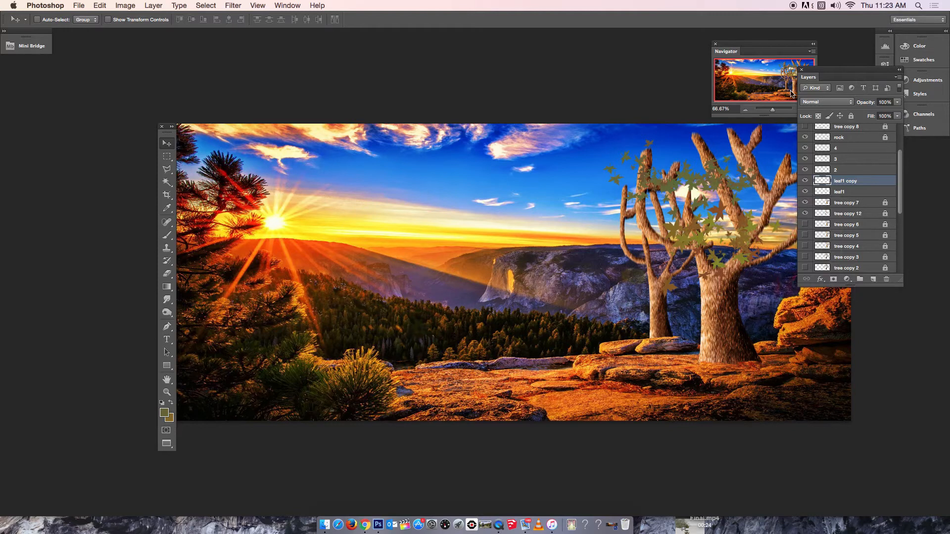
left_click_drag(804, 83, 860, 78)
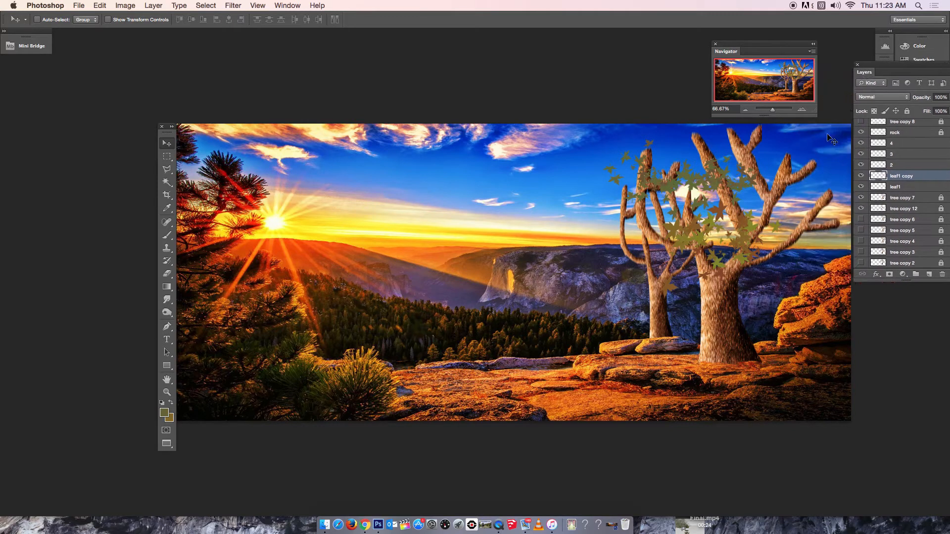
Step: On layer 4, enlarge the leaf brush and paint leaves over the smaller tree's crown and the larger tree's outer branches
left_click(897, 145)
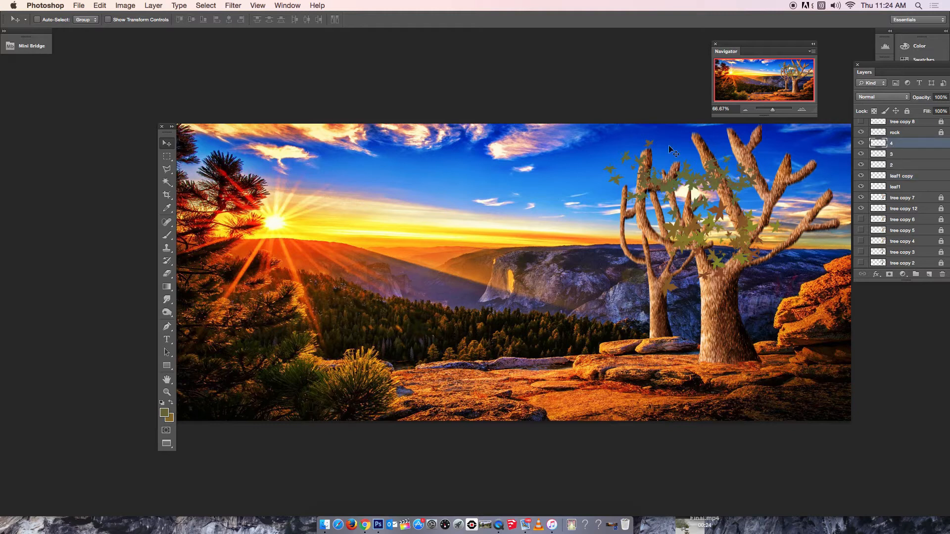
left_click(167, 235)
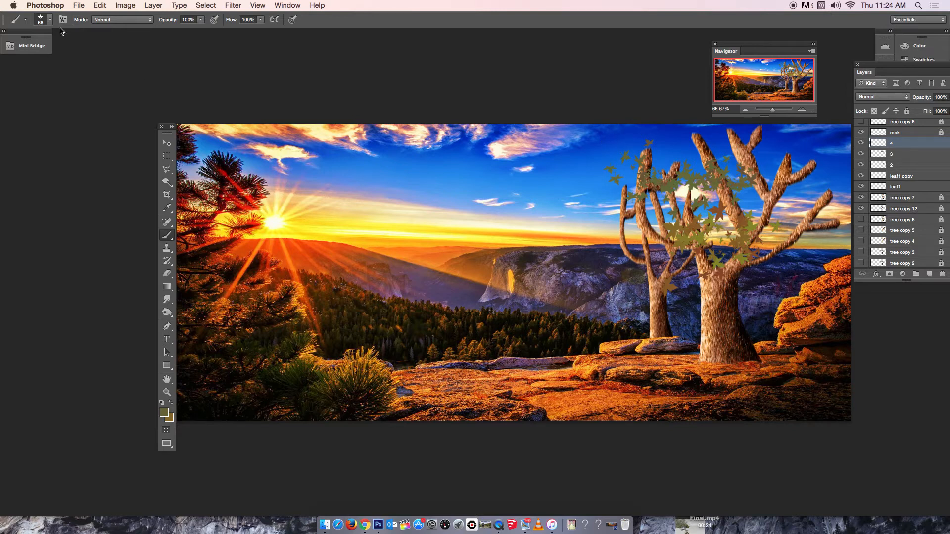
left_click_drag(56, 42, 70, 42)
left_click_drag(652, 148, 625, 123)
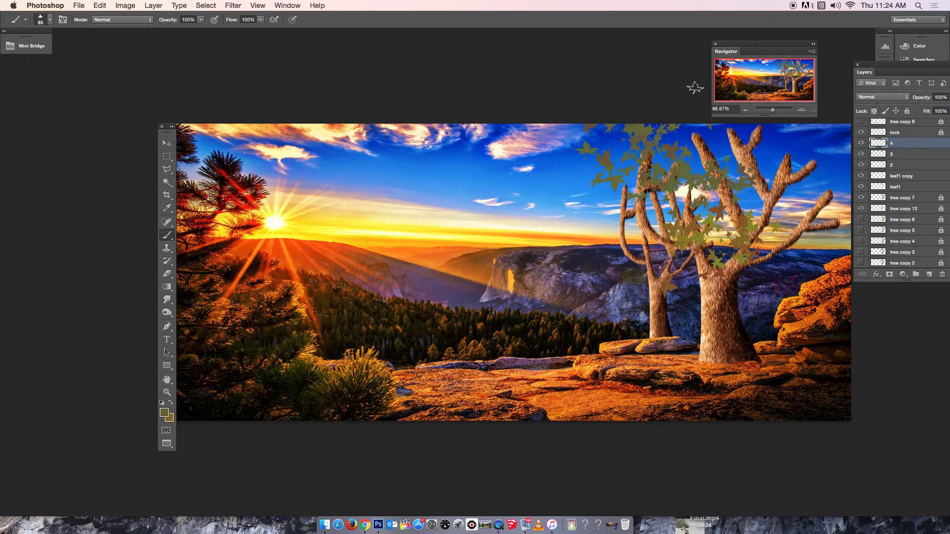
left_click_drag(799, 167, 844, 218)
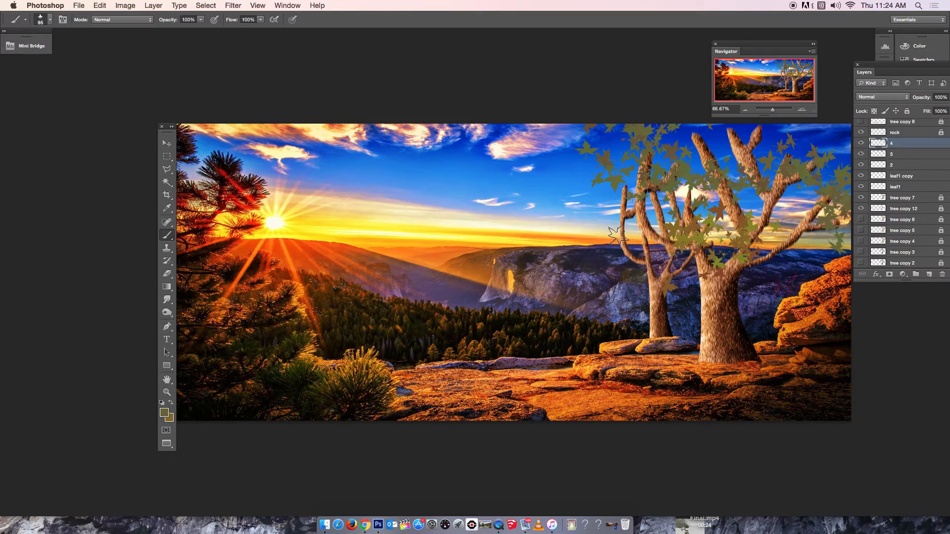
Step: Add a new layer above layer 4 and name it 5
left_click(929, 274)
double_click(895, 144)
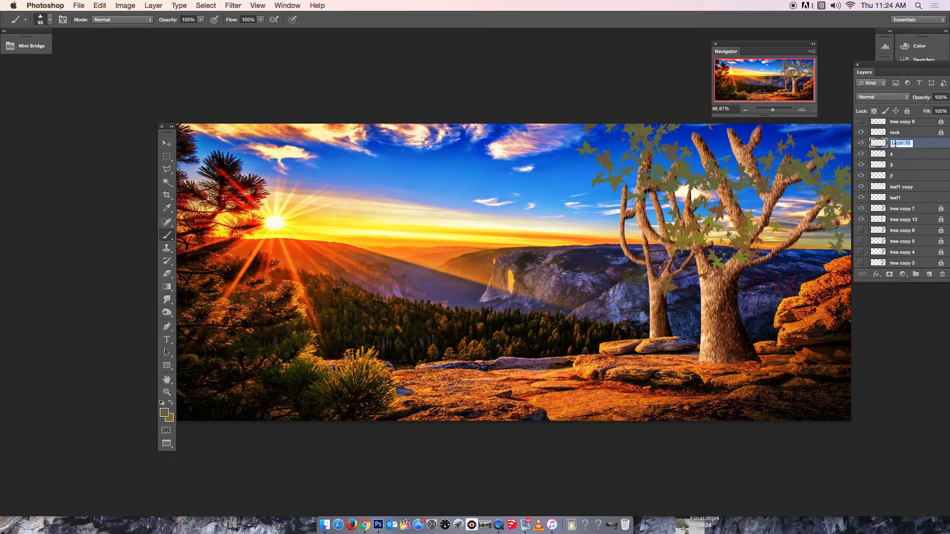
type("5")
Step: Reduce the leaf brush to 38 px and paint small leaves around the smaller tree's branches on layer 5
left_click(50, 23)
left_click_drag(63, 49, 33, 53)
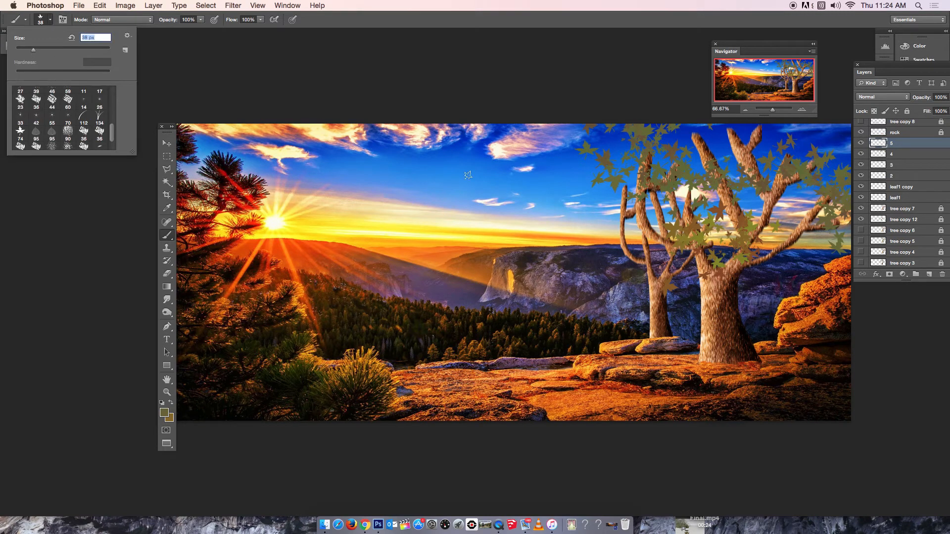
left_click(611, 224)
left_click(629, 230)
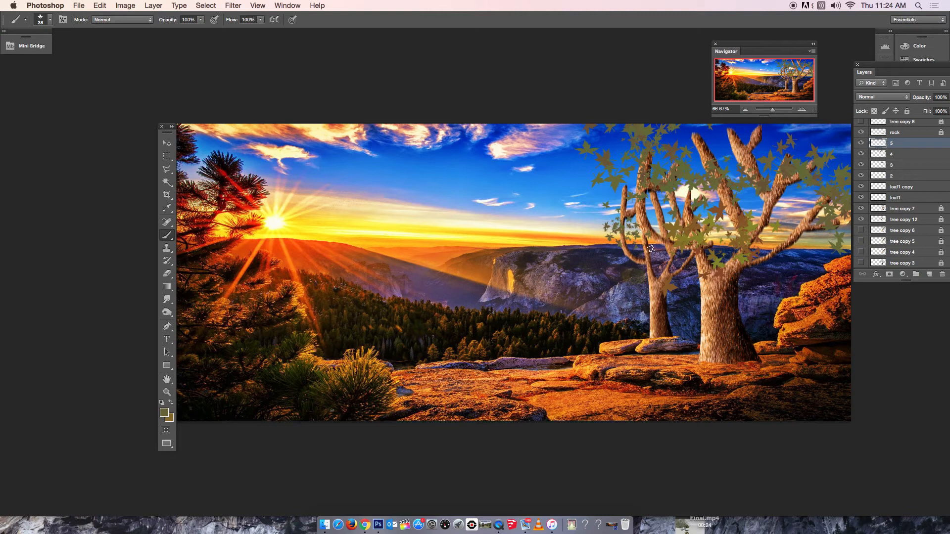
left_click(652, 220)
left_click(626, 189)
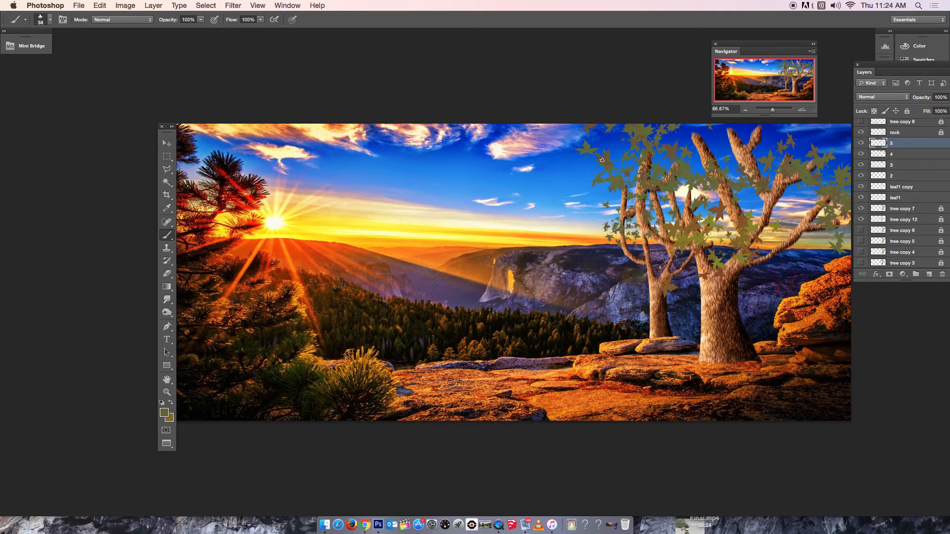
left_click(682, 197)
Step: Select layer 3 and toggle its visibility off and on to check which leaves it holds
left_click(901, 167)
left_click(861, 165)
left_click(861, 165)
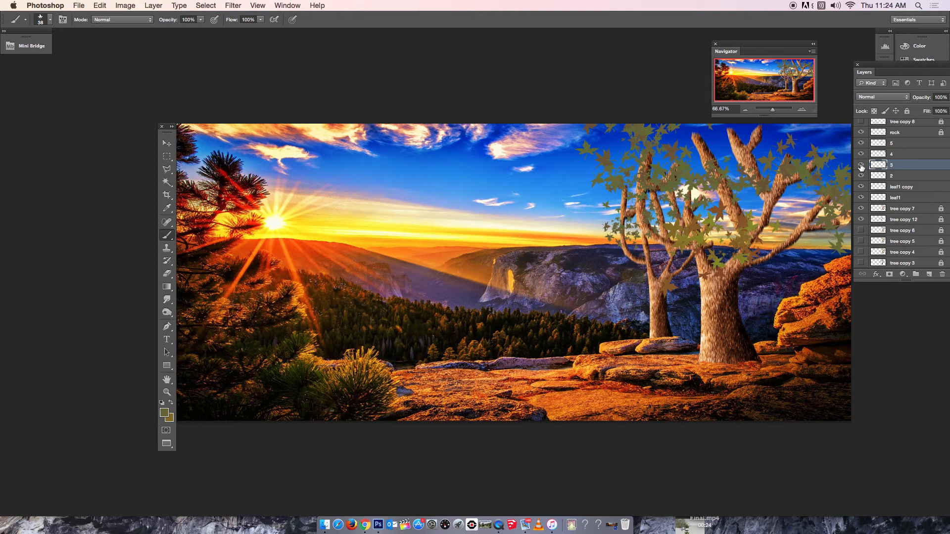
Step: Try the Multiply, Overlay and Darker Color blending modes on layer 3
left_click(908, 101)
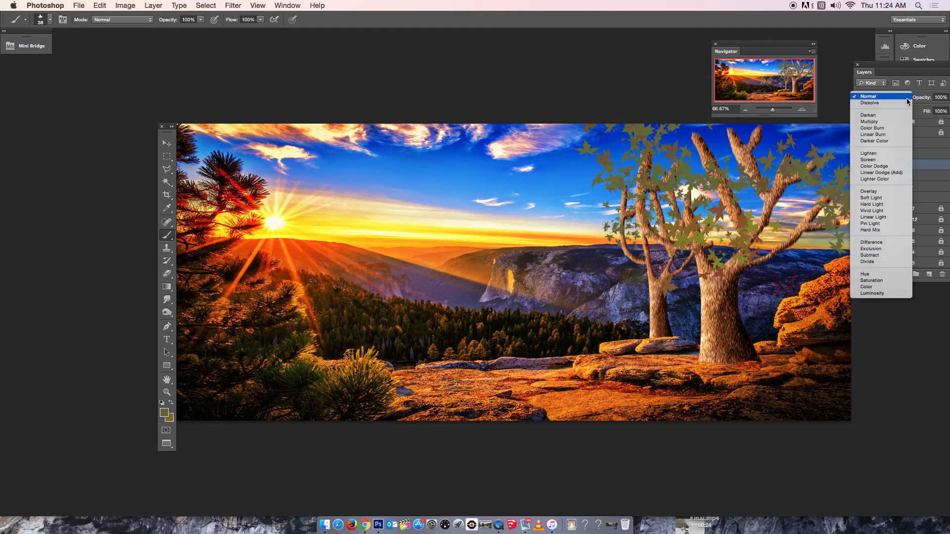
left_click(890, 122)
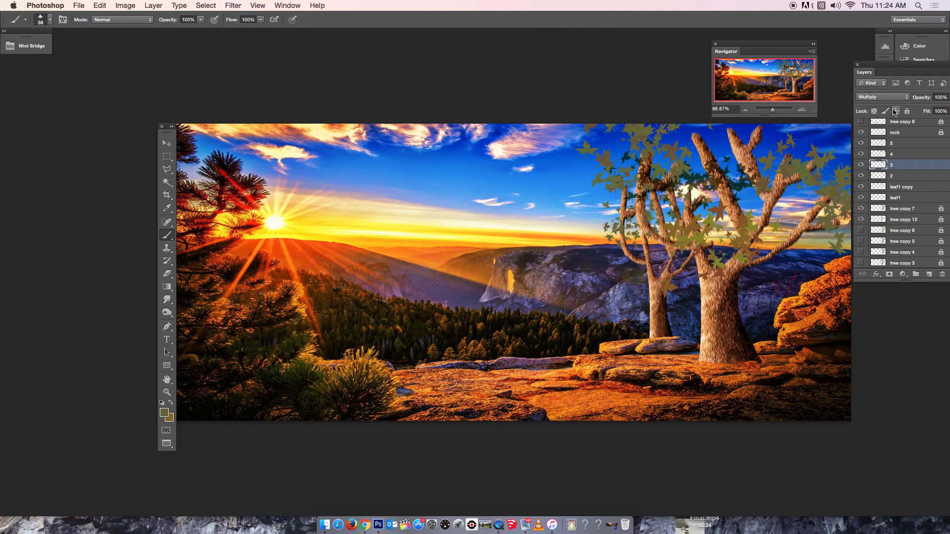
left_click(907, 101)
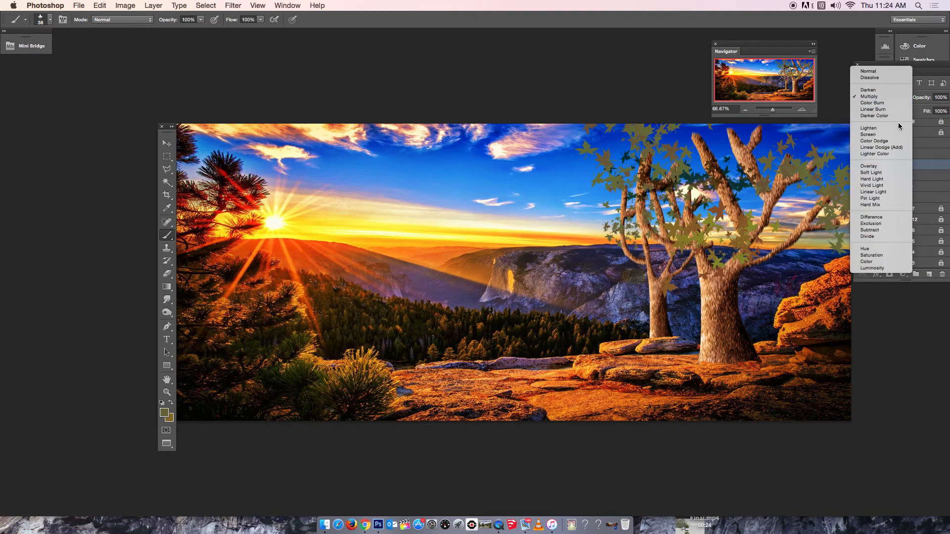
left_click(889, 168)
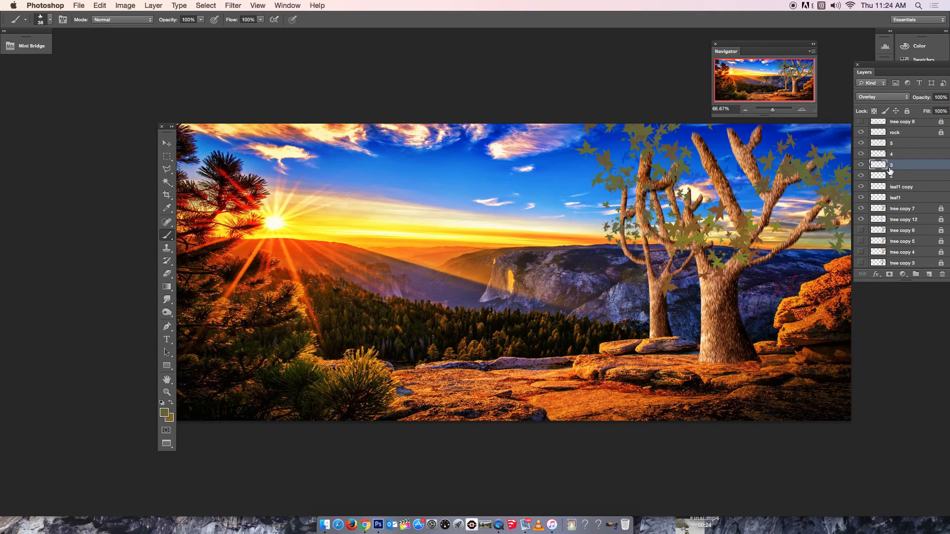
left_click(905, 97)
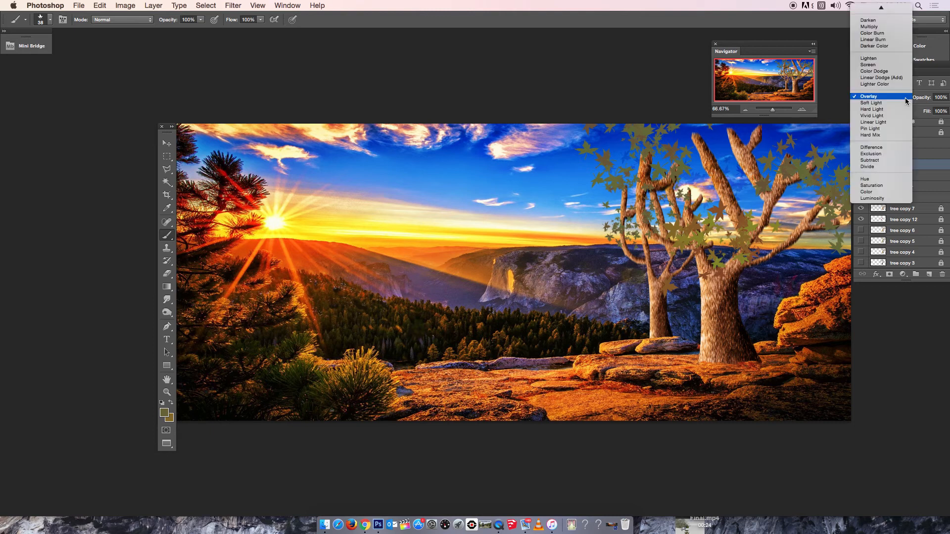
left_click(880, 48)
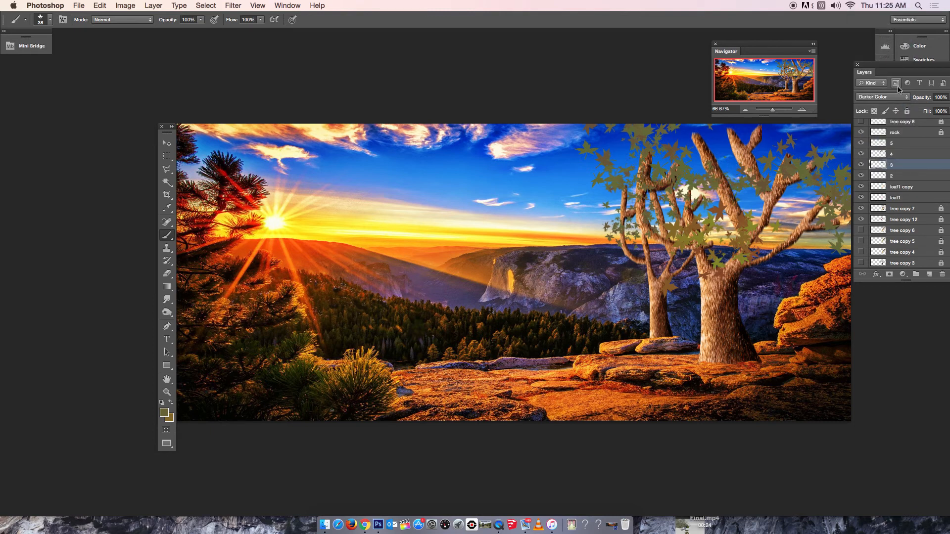
Step: Set layer 3's blending mode to Darken
left_click(907, 100)
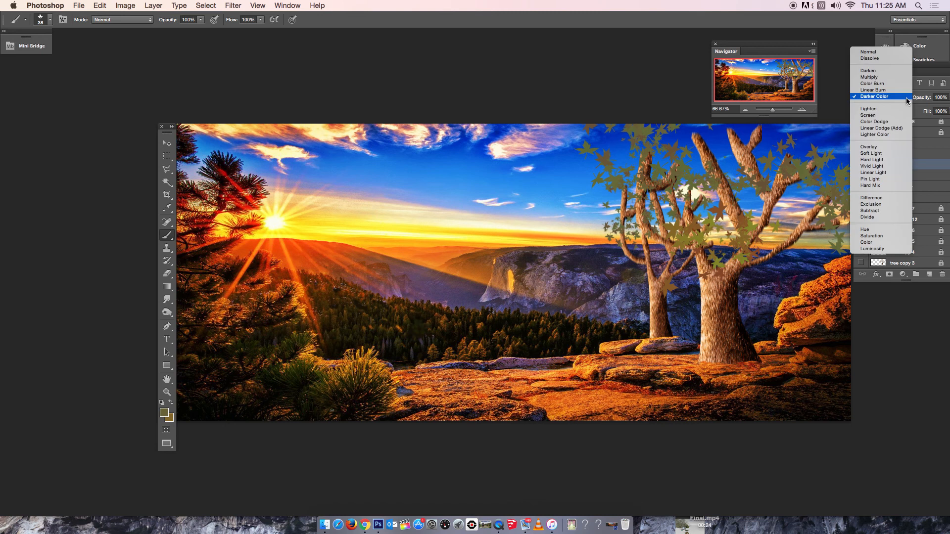
left_click(880, 72)
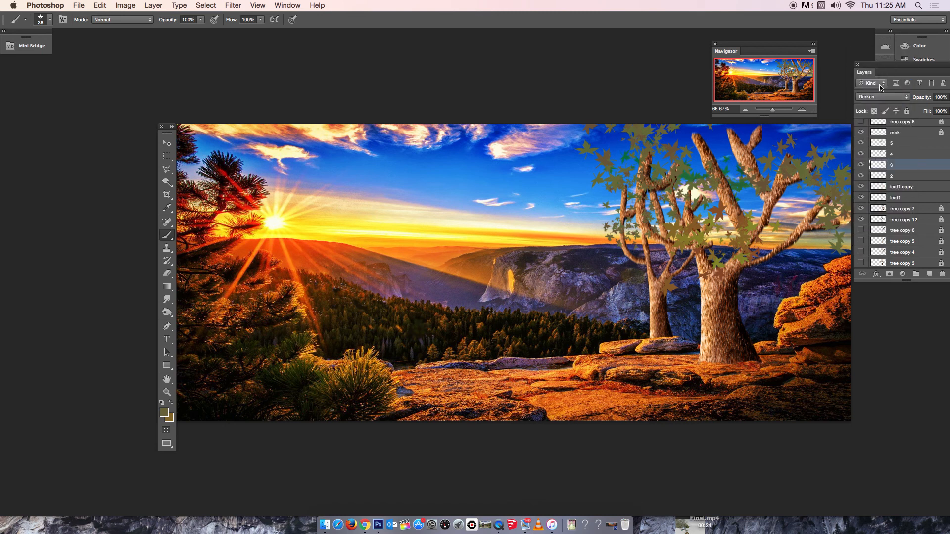